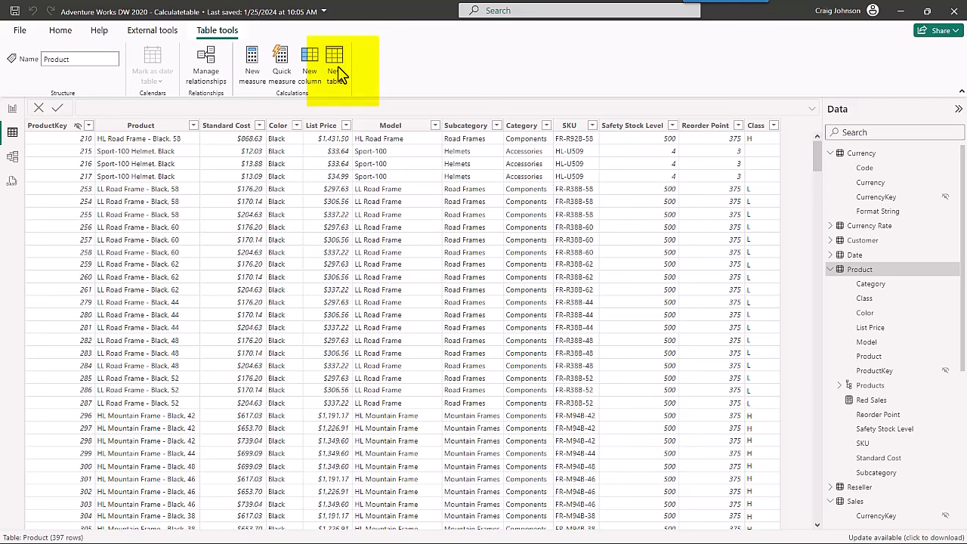
Step: Start a calculated table named Red Table using CALCULATETABLE, with the 'Product' table as its first argument
click(338, 66)
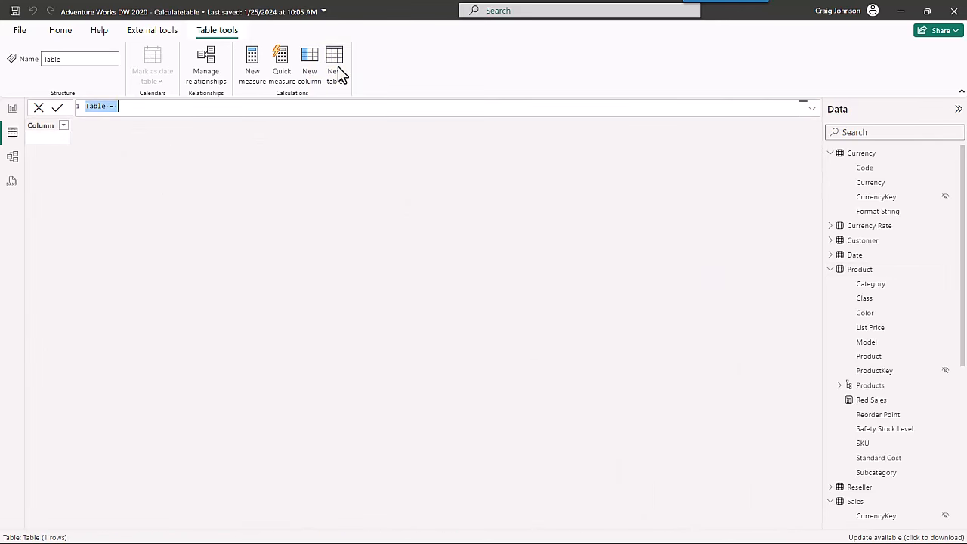
text(Red Table =)
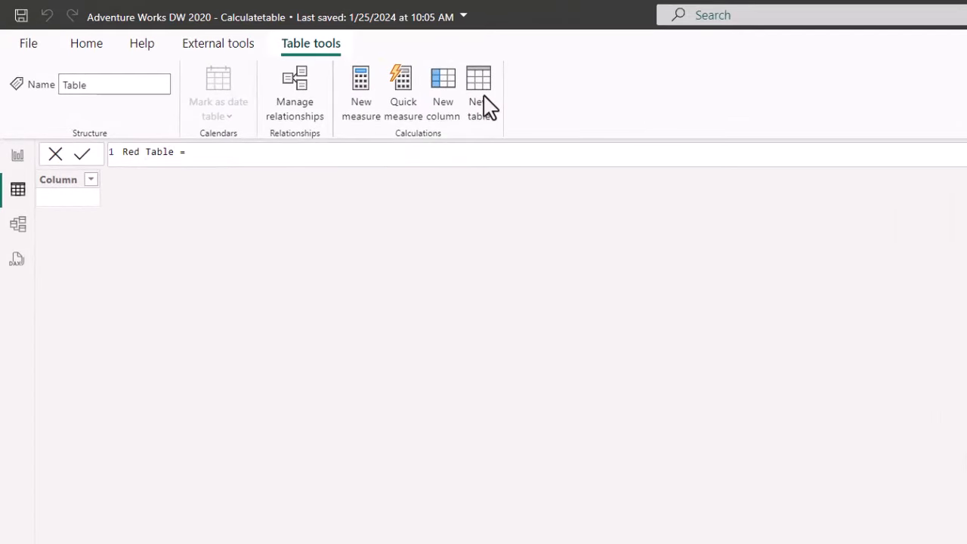
key(shift+Return)
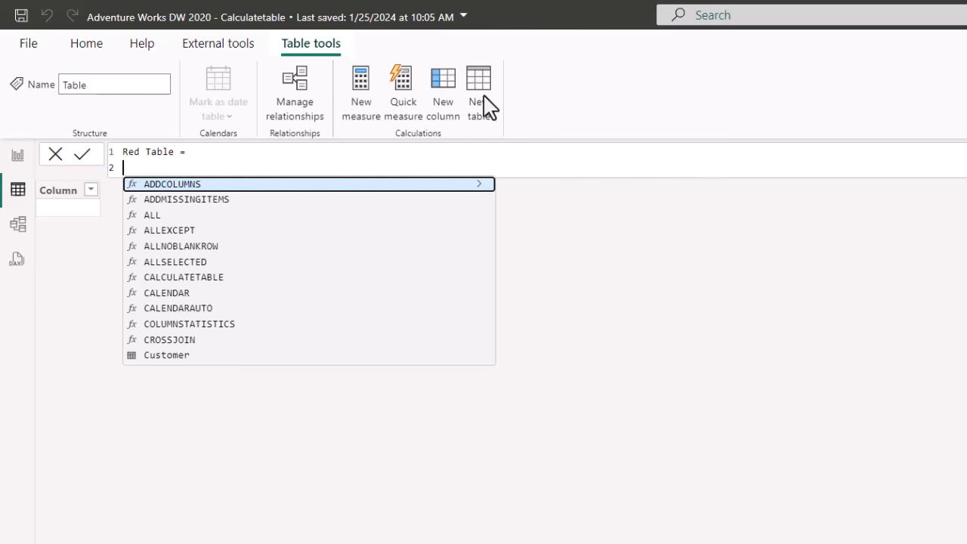
text(cal)
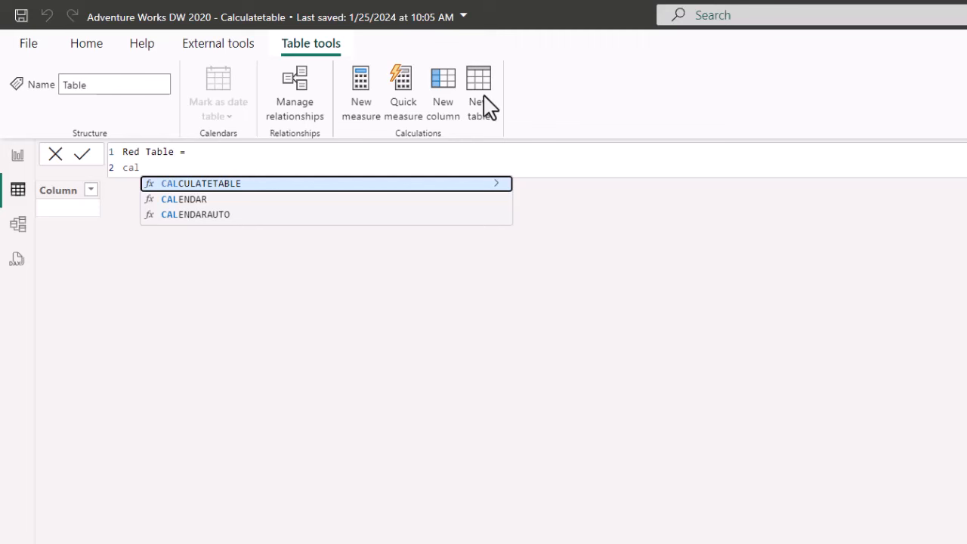
key(Tab)
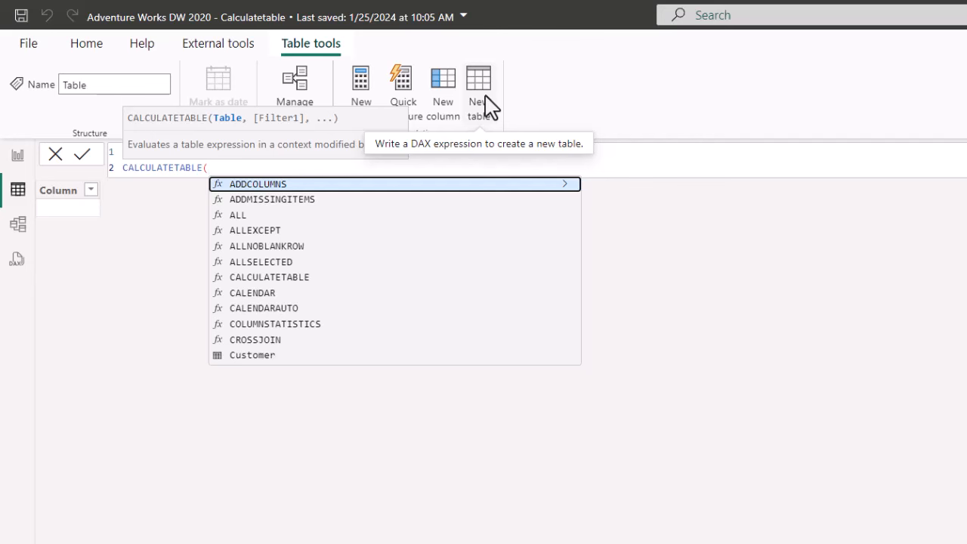
key(shift+Return)
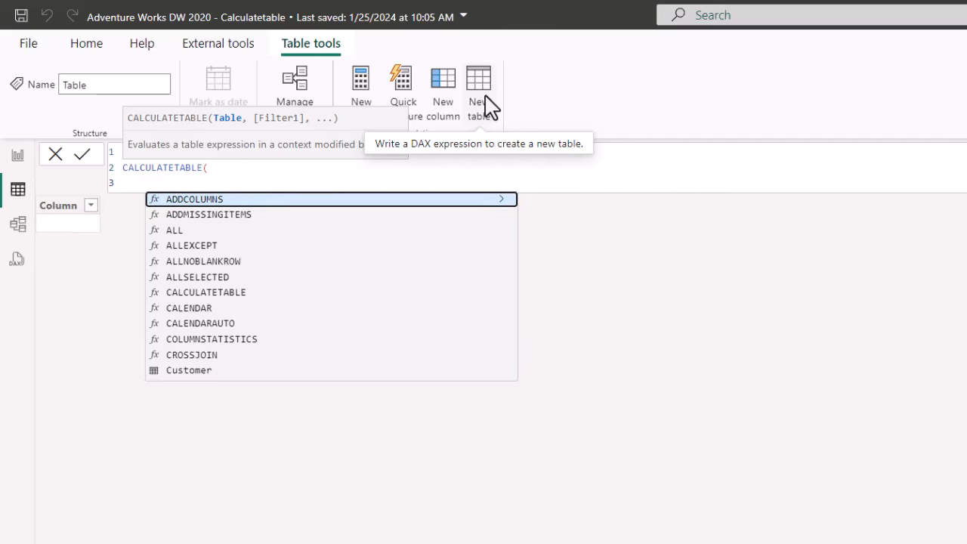
text(prod)
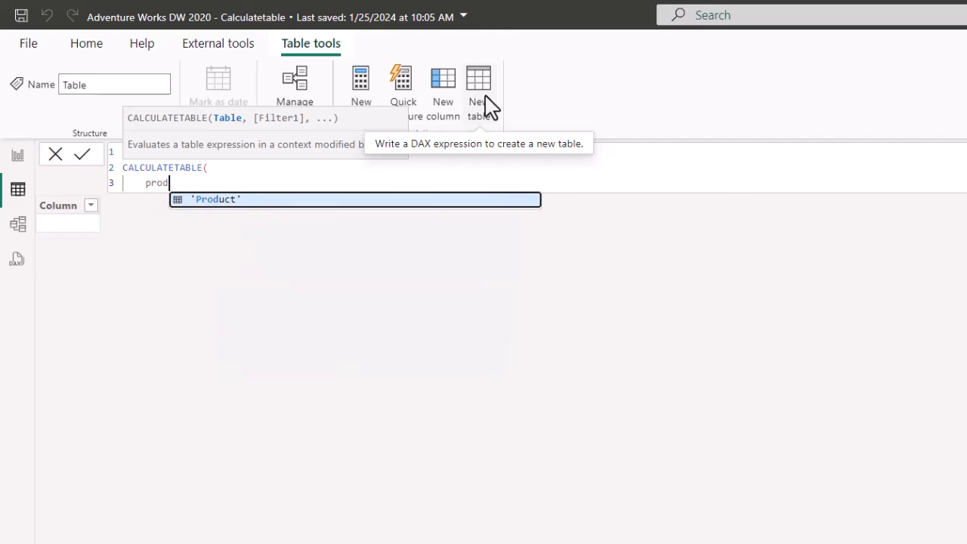
key(Tab)
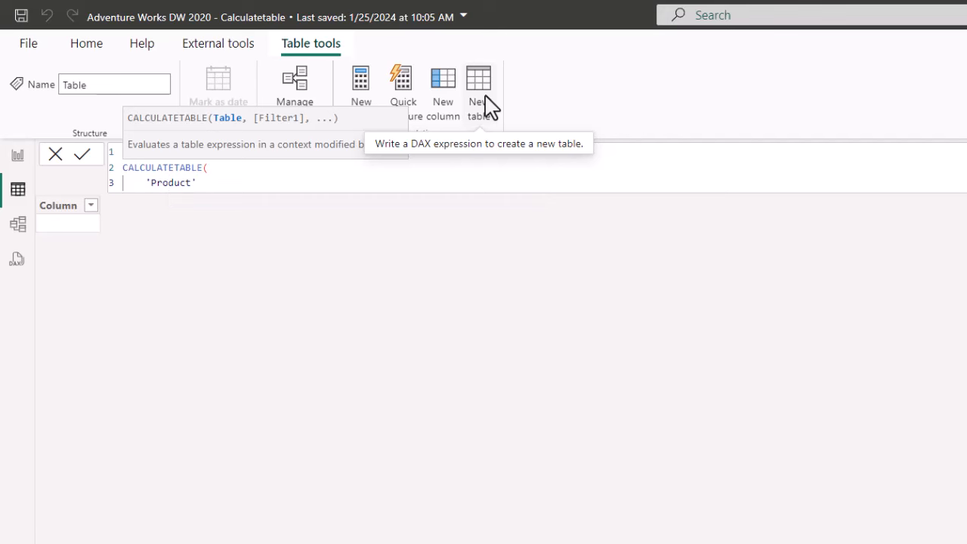
text(,)
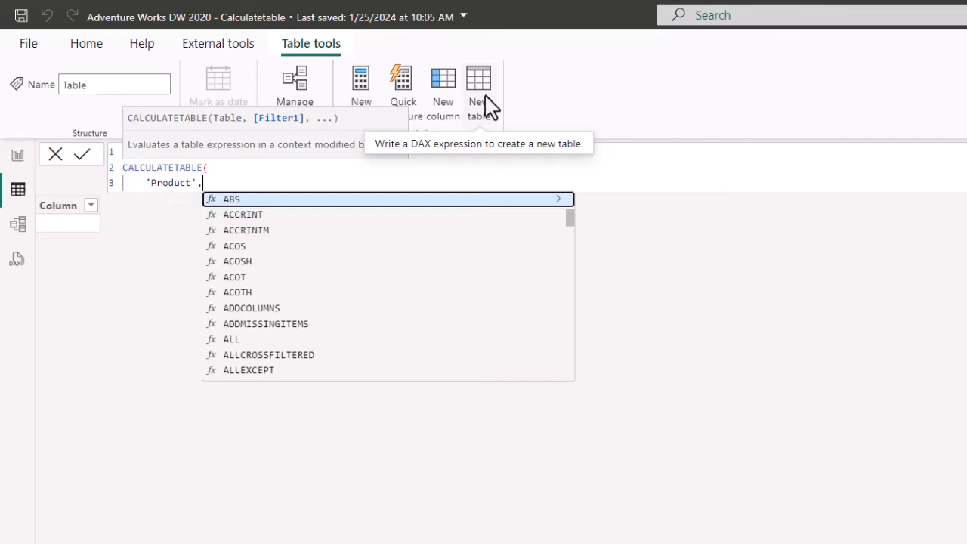
key(shift+Return)
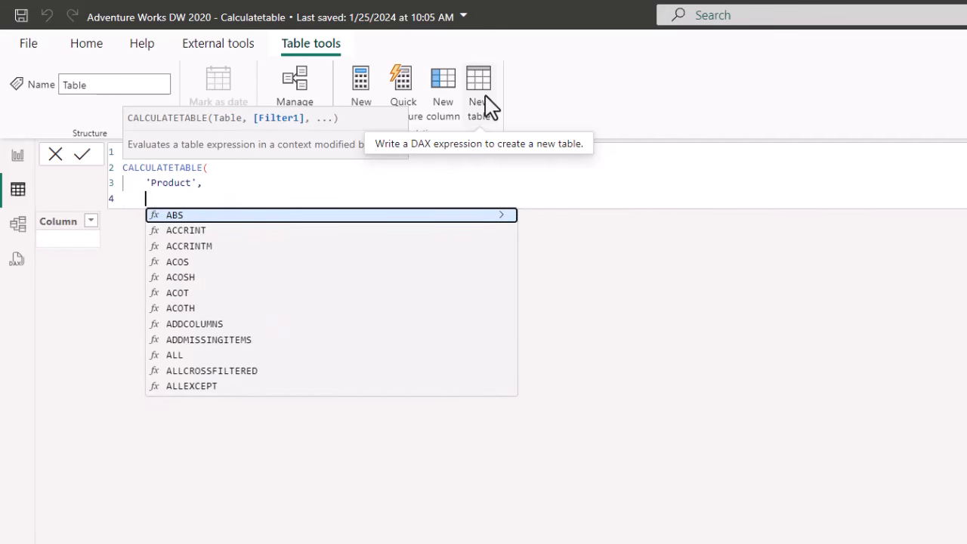
Step: Add the filter 'Product'[Color] = "Red" to the CALCULATETABLE expression, close it and commit the table
text(prod)
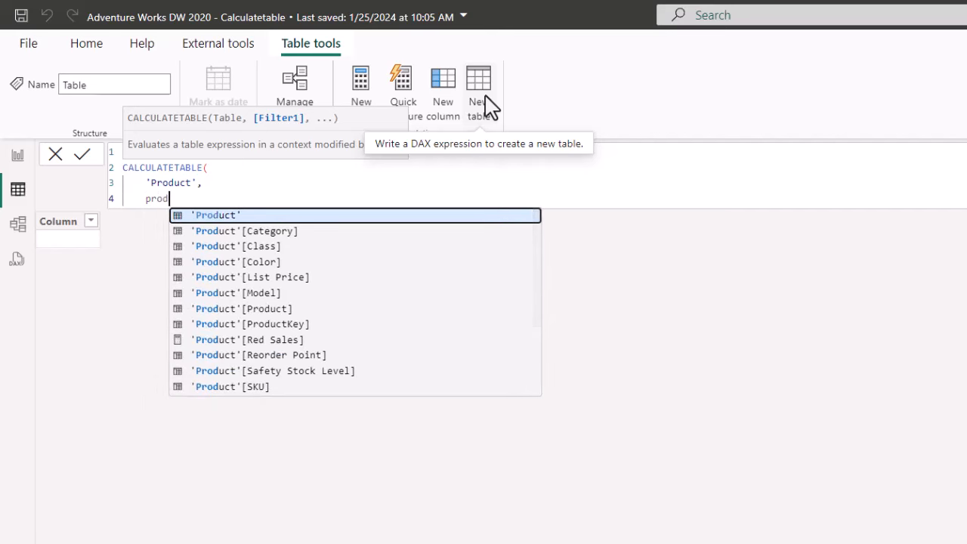
key(Down)
key(Down)
key(Down)
key(Tab)
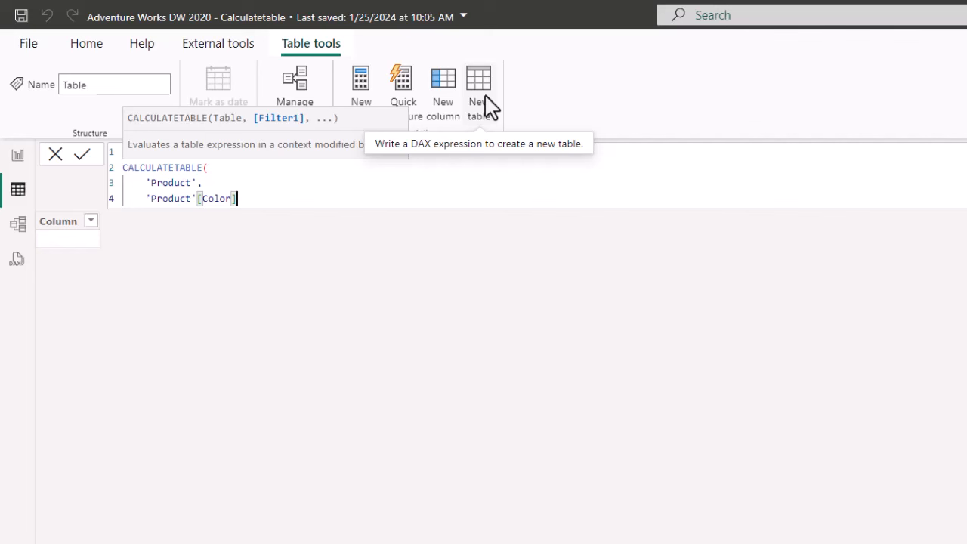
text(= "Red)
key(Return)
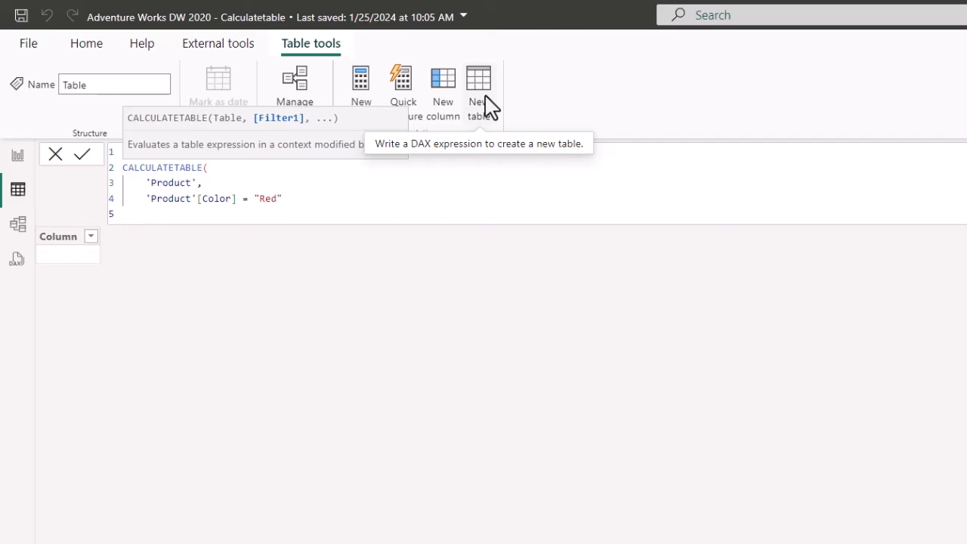
key(BackSpace)
text())
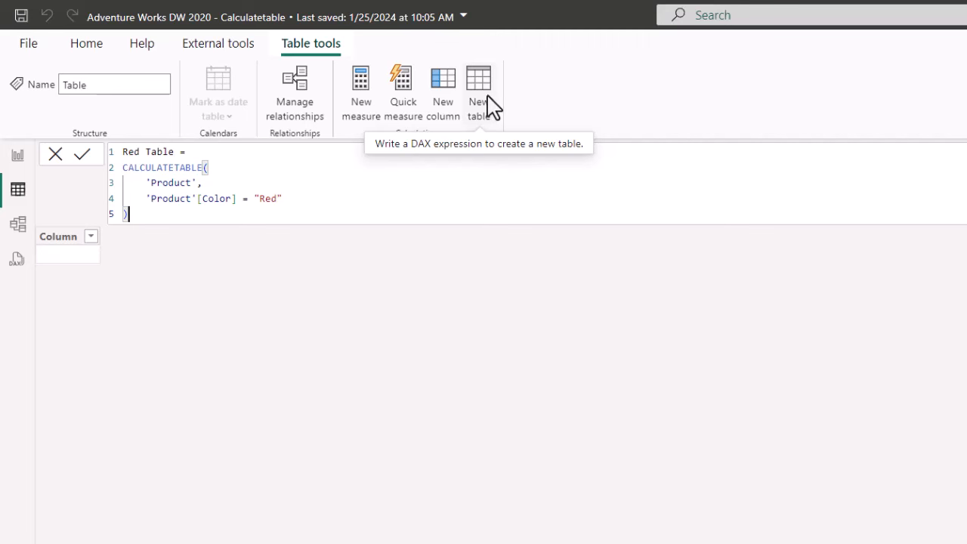
key(Return)
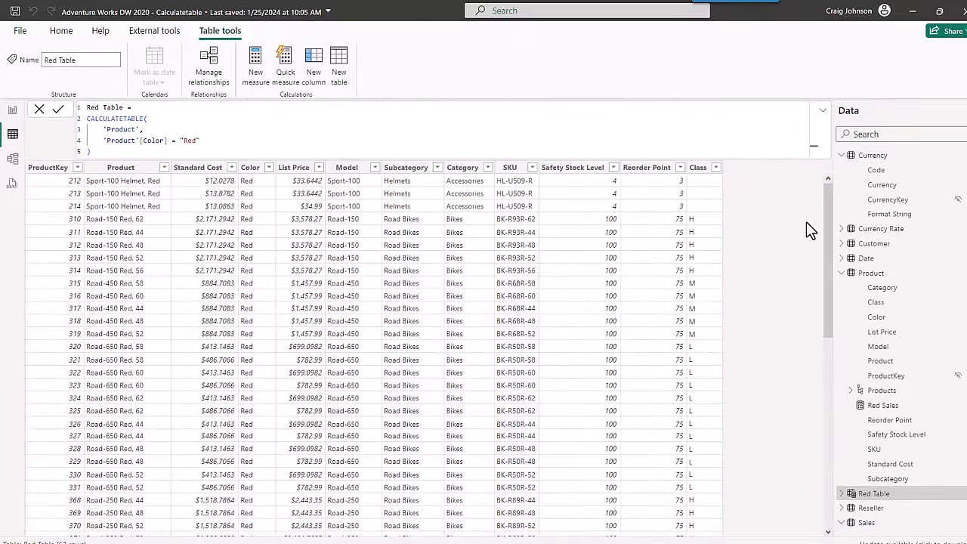
Step: Check the fields of Red Table and the distinct values in its Color column
scroll(878, 333, down, 4)
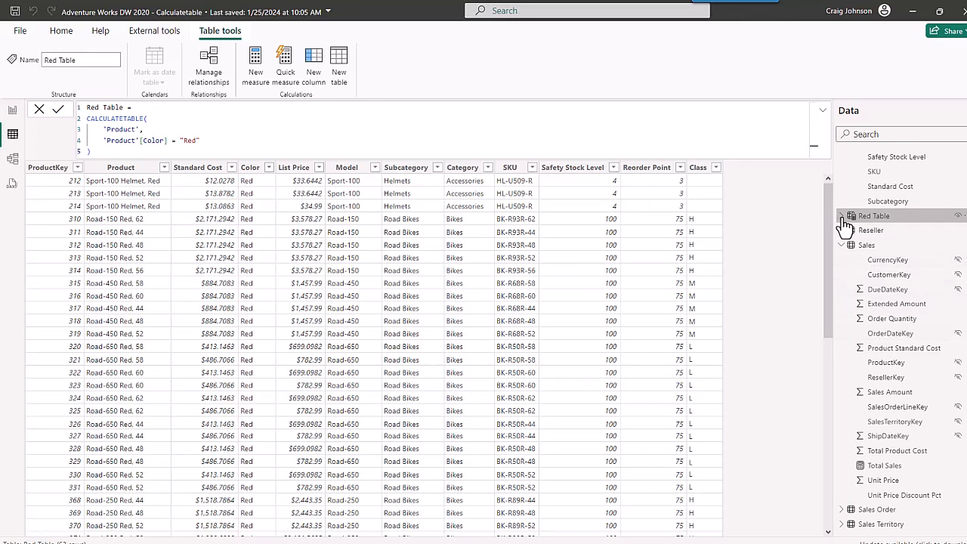
mouse_move(845, 227)
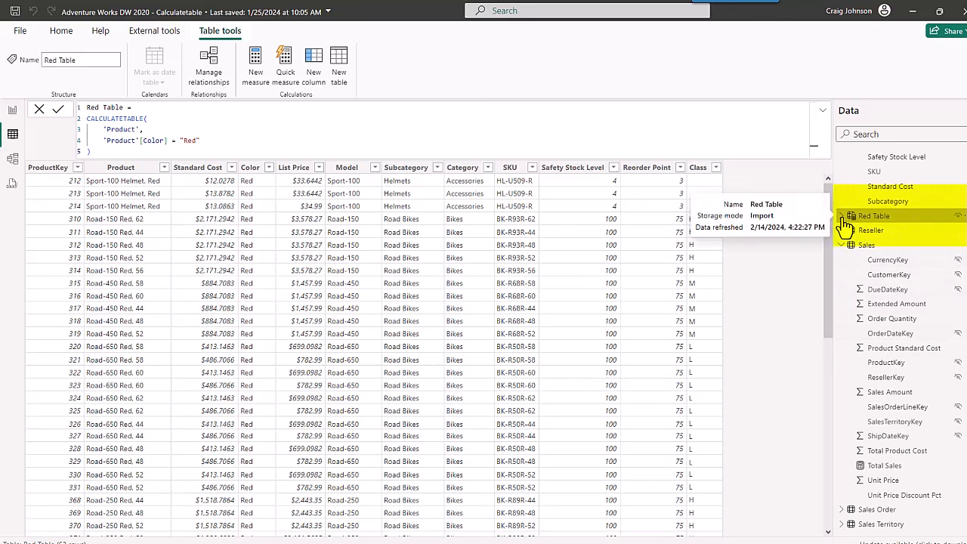
click(842, 217)
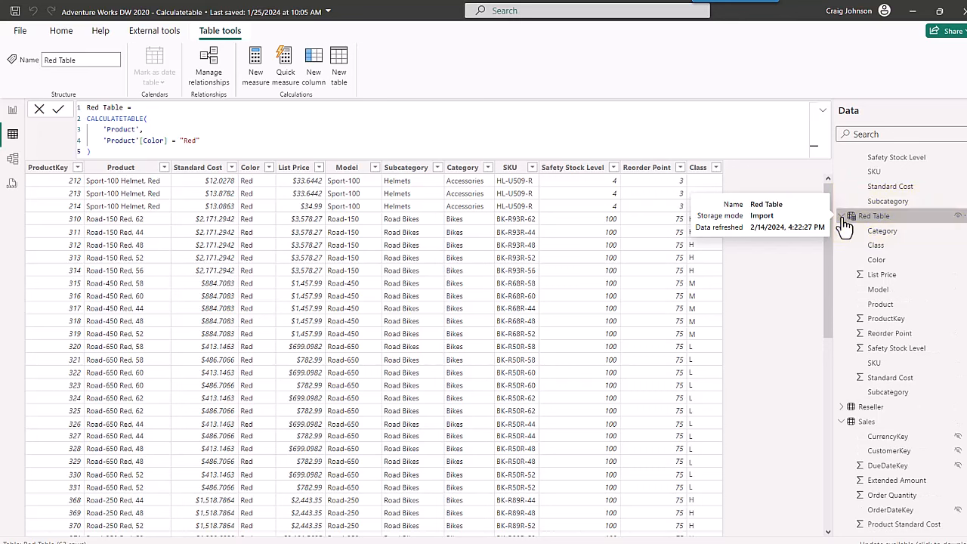
click(842, 217)
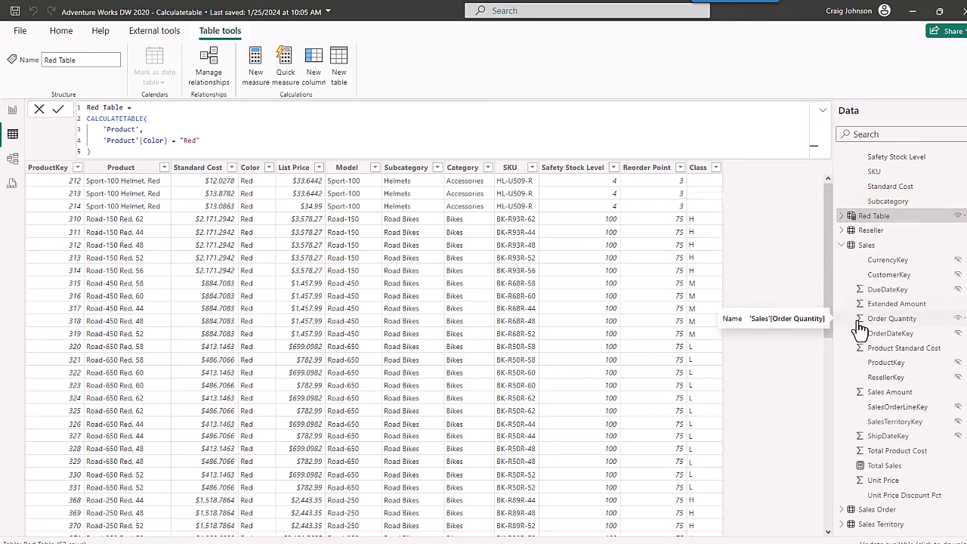
click(270, 168)
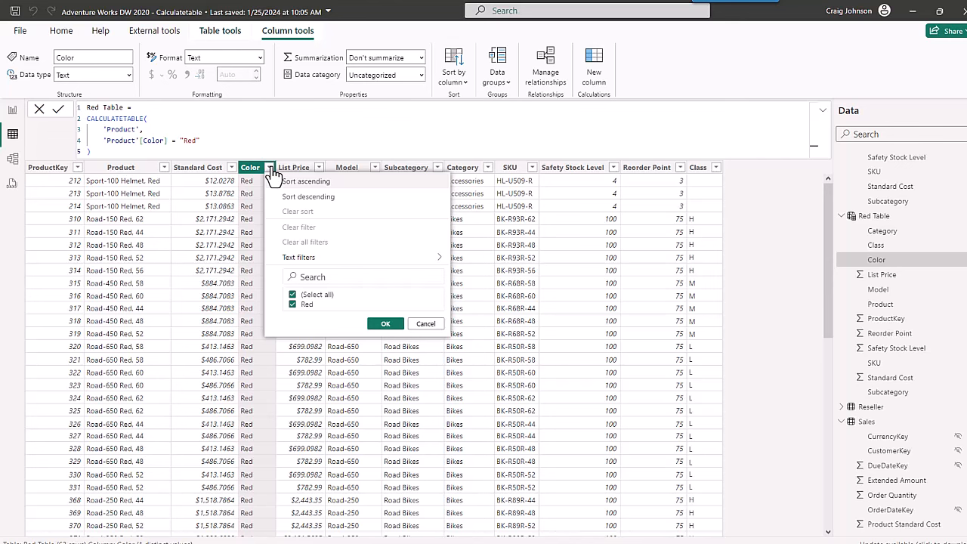
click(426, 325)
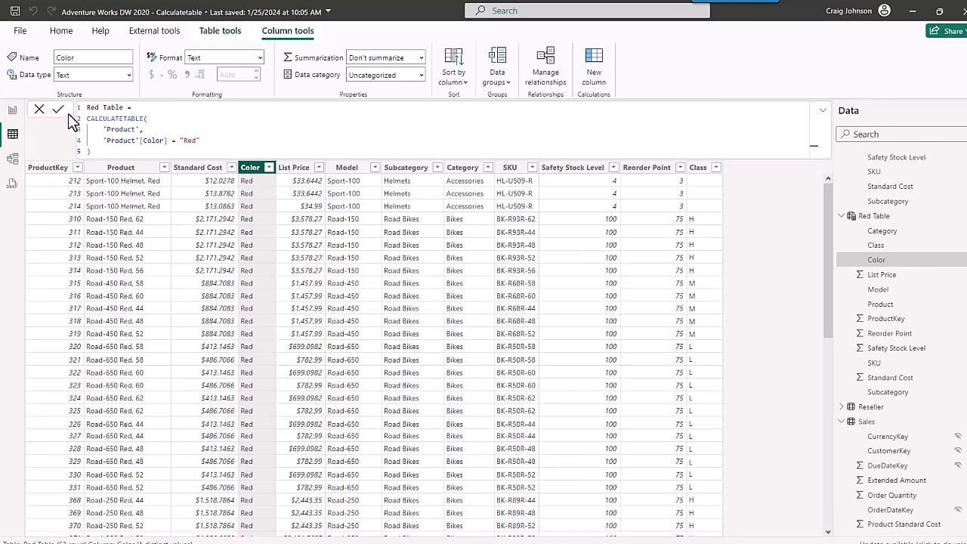
Step: In the report view, start a new measure named Red Rows in Red Table
click(13, 112)
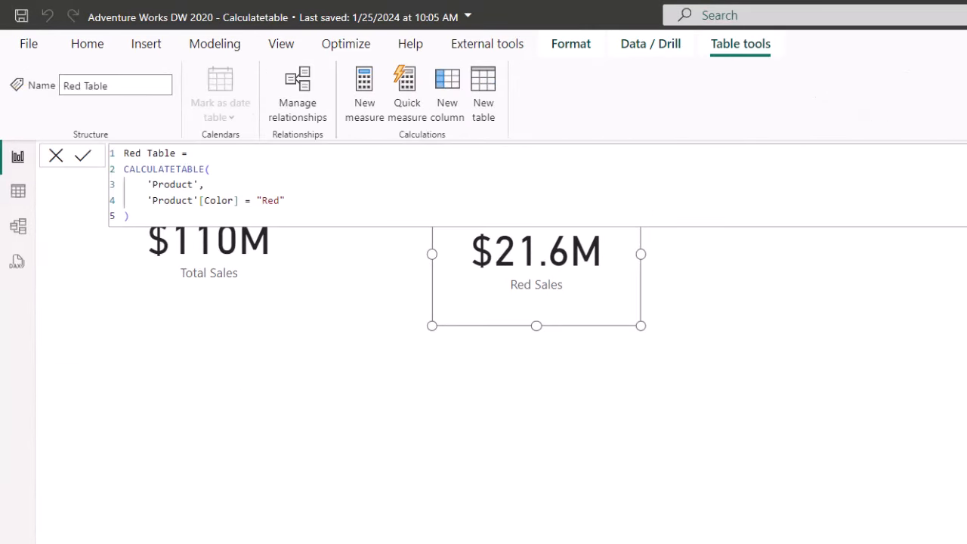
click(372, 108)
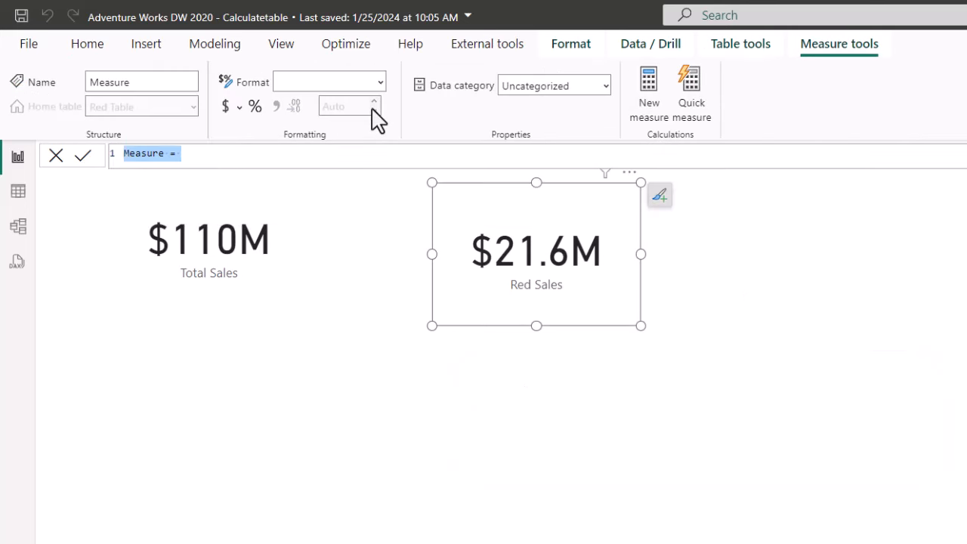
text(Red Row)
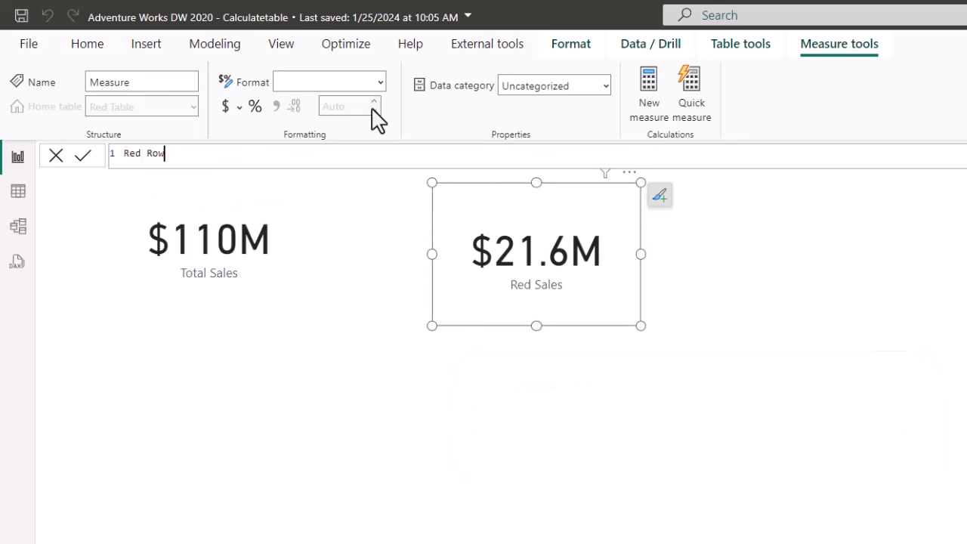
text(s =)
key(shift+Return)
Step: Define the Red Rows measure as COUNTROWS('Red Table') and commit it
text(count)
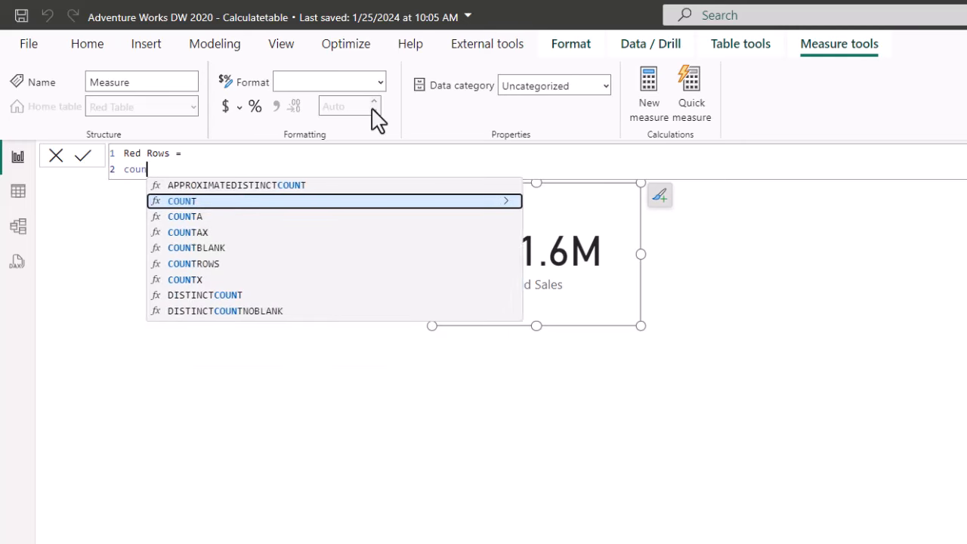
key(Down)
key(Down)
key(Down)
key(Down)
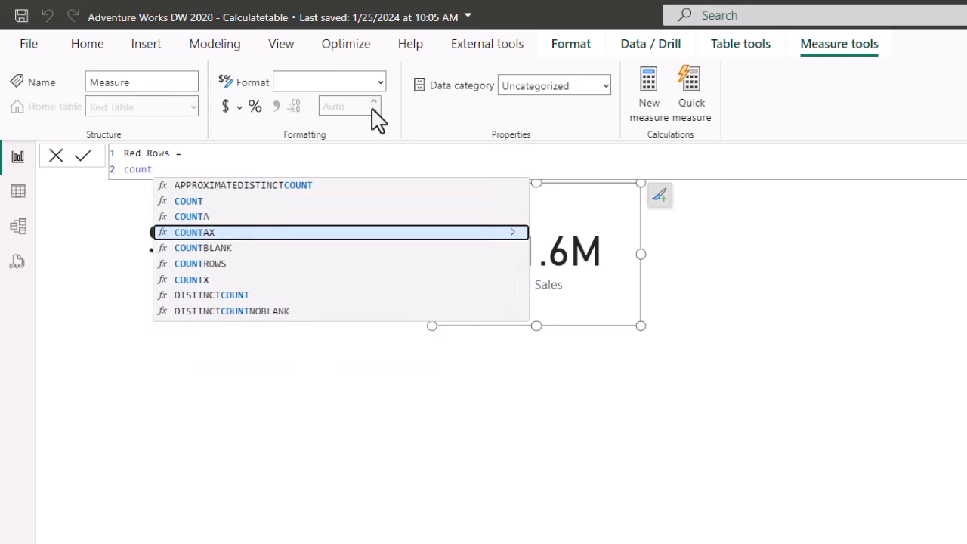
key(Tab)
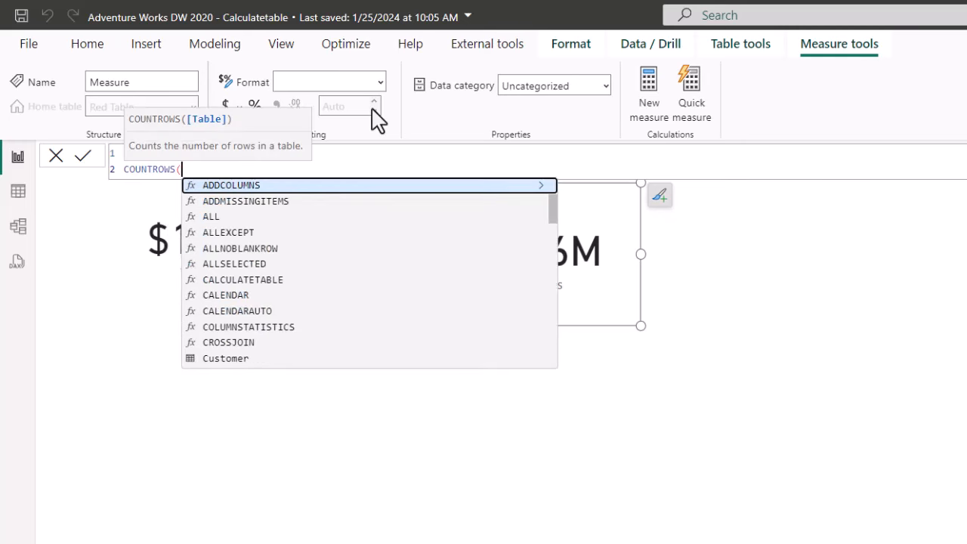
text(red)
key(Tab)
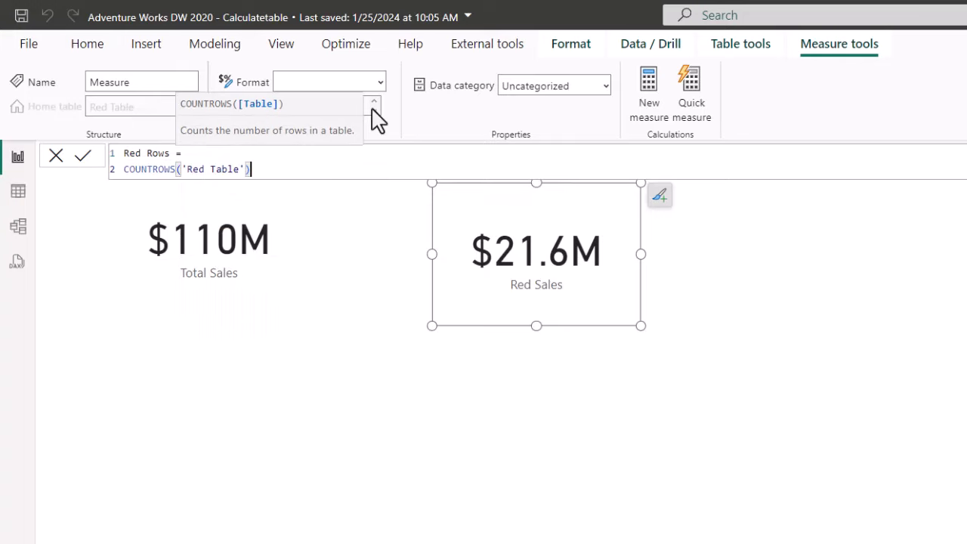
text())
key(Return)
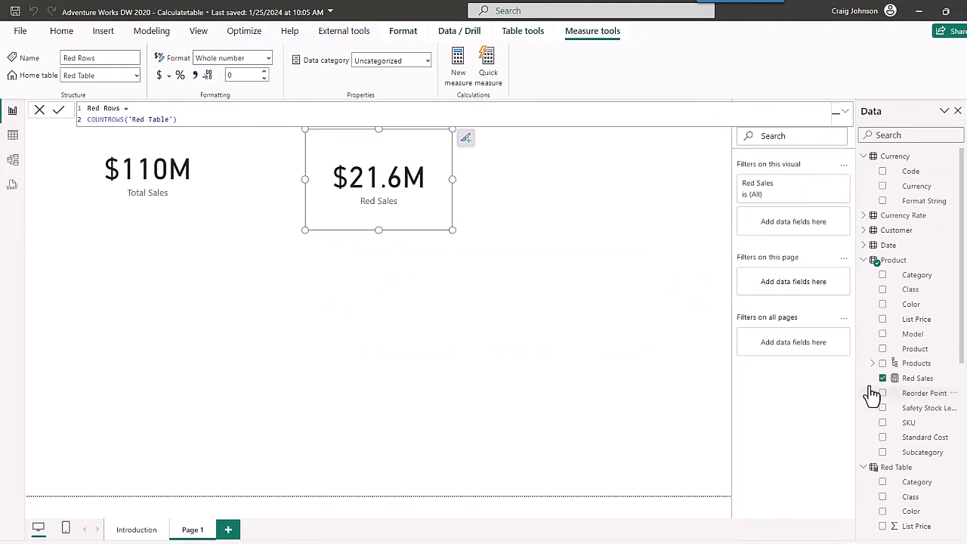
Step: Place the Red Rows measure on the report page as a card beside the Red Sales card, and review Red Table's formula
scroll(923, 377, down, 4)
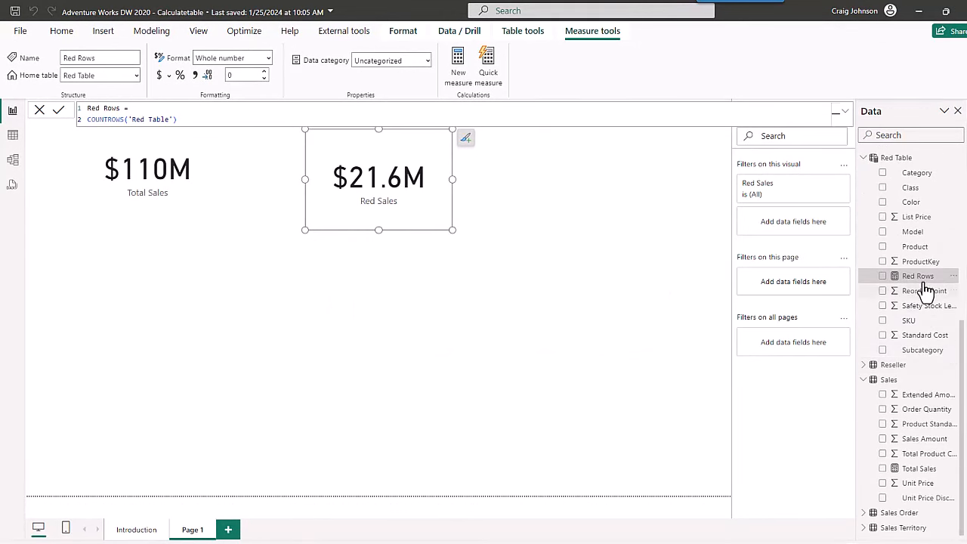
drag(922, 278, 628, 225)
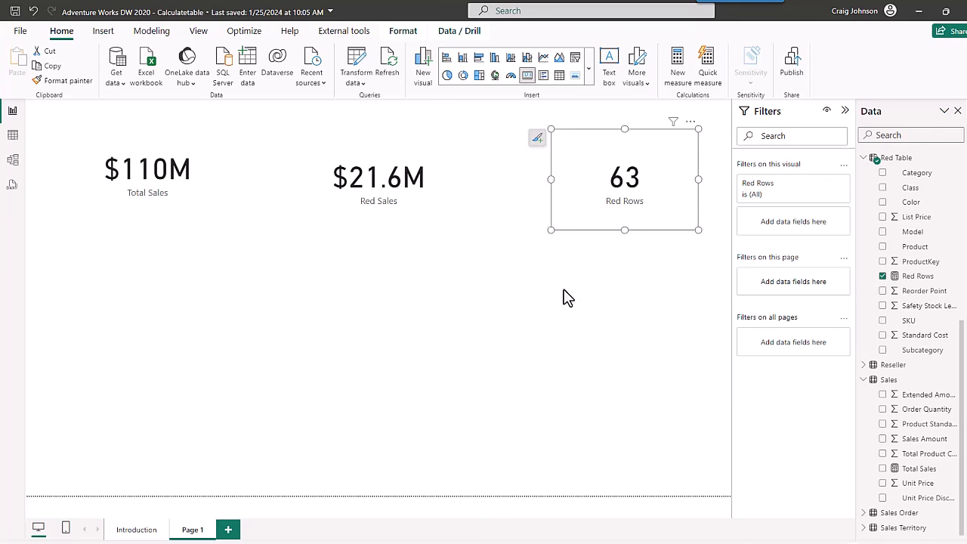
click(901, 161)
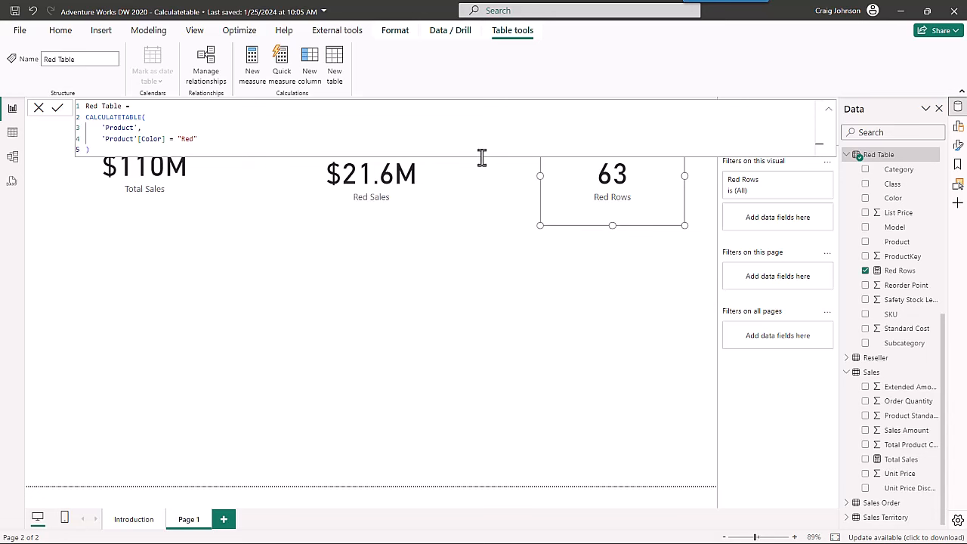
click(518, 333)
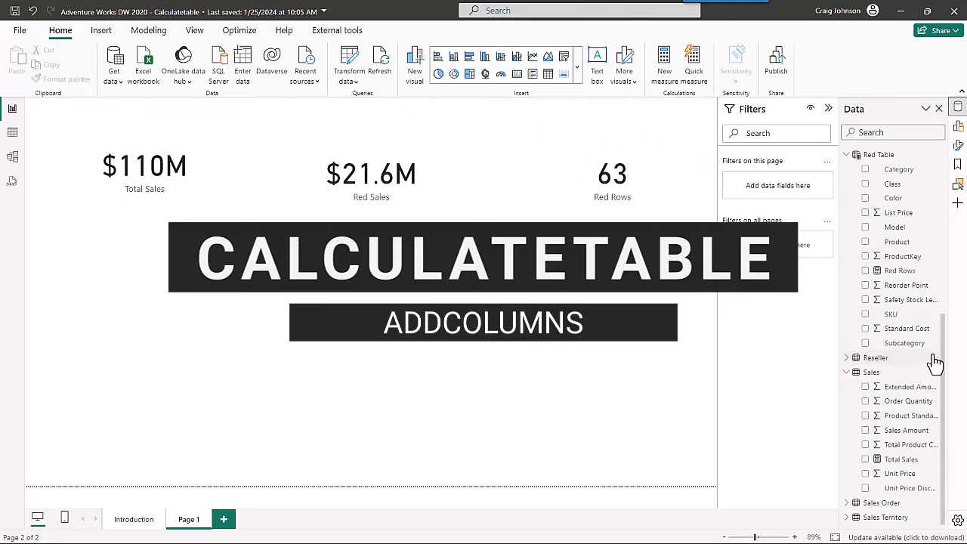
Step: Start a new calculated table named Red Products Table, with its expression beginning on a new line
scroll(940, 360, up, 5)
click(877, 256)
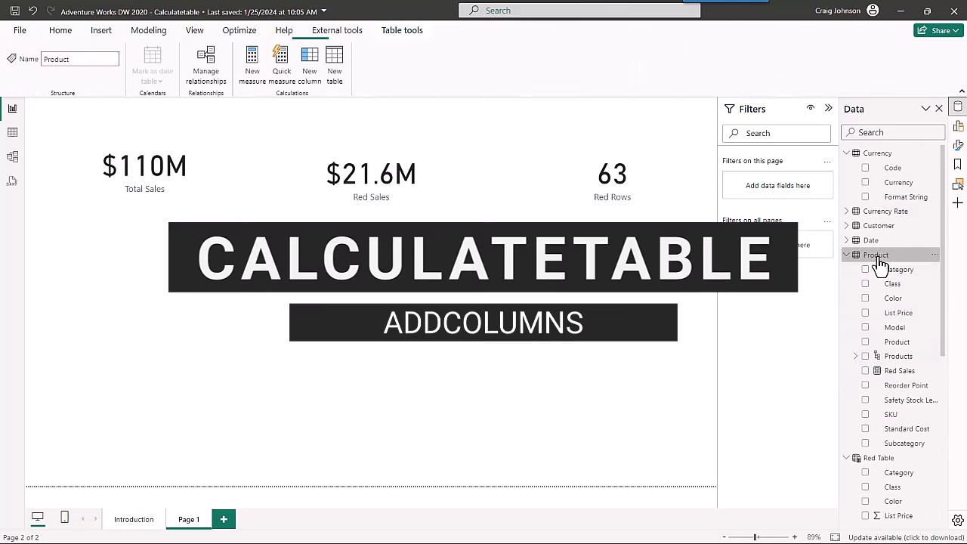
click(341, 67)
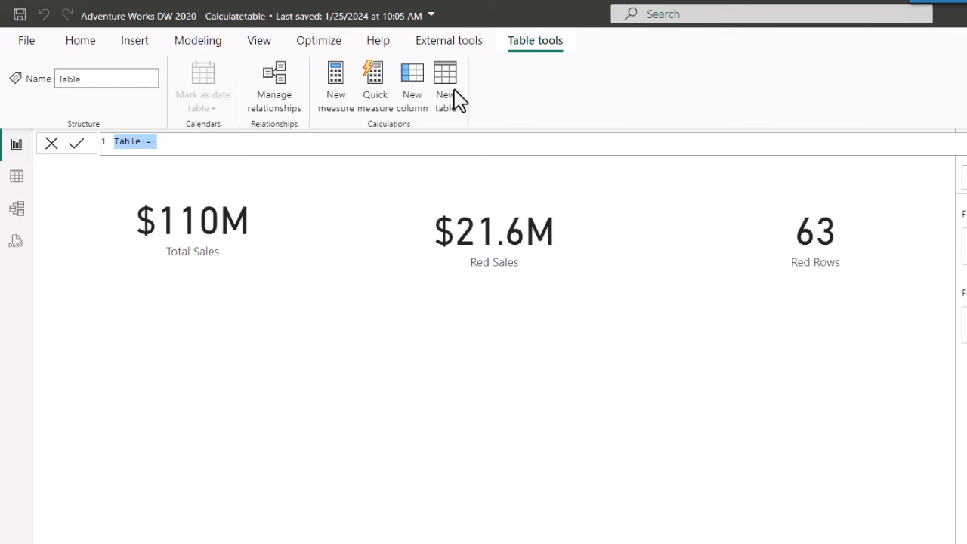
text(Red)
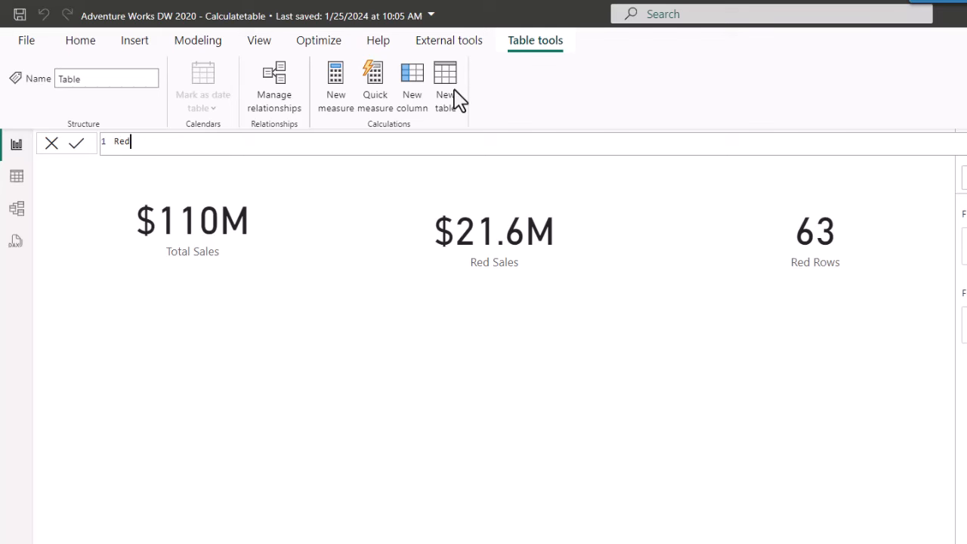
text( Products Table =)
key(shift+Return)
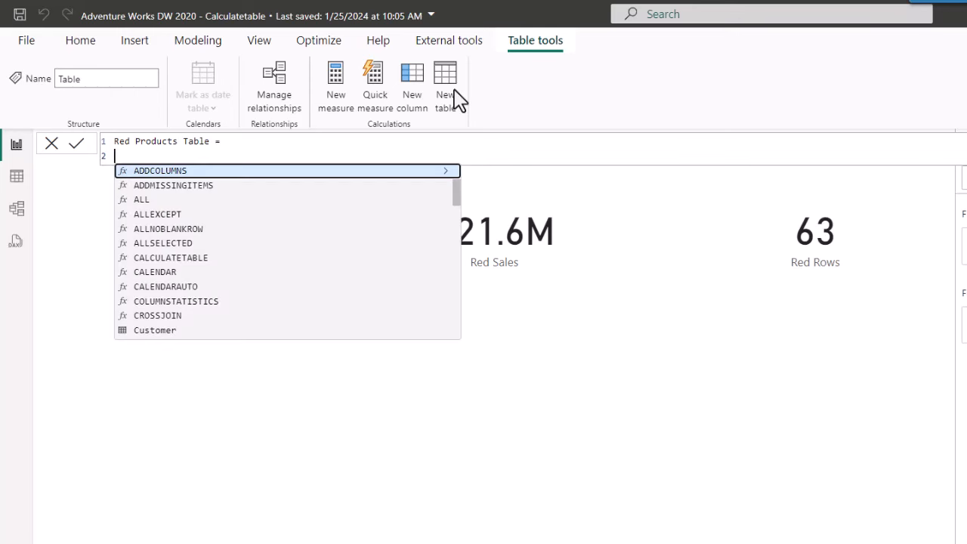
Step: Begin the table expression with CALCULATETABLE and nest ADDCOLUMNS on its own line as the table argument
text(cal)
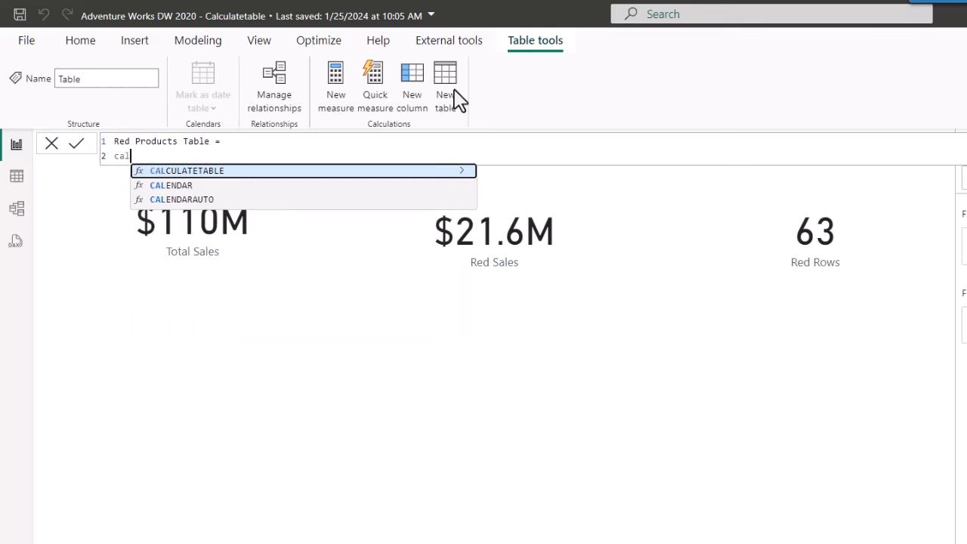
key(Tab)
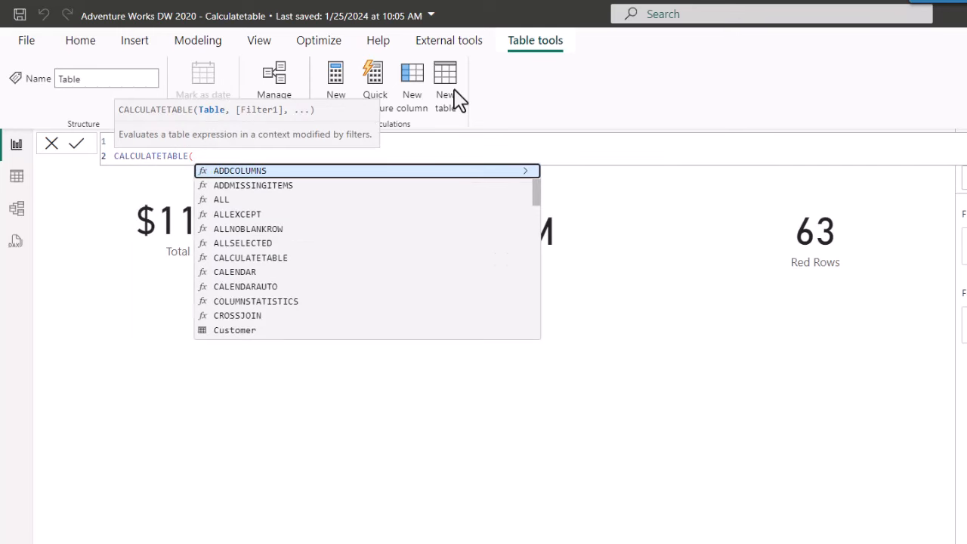
key(shift+Return)
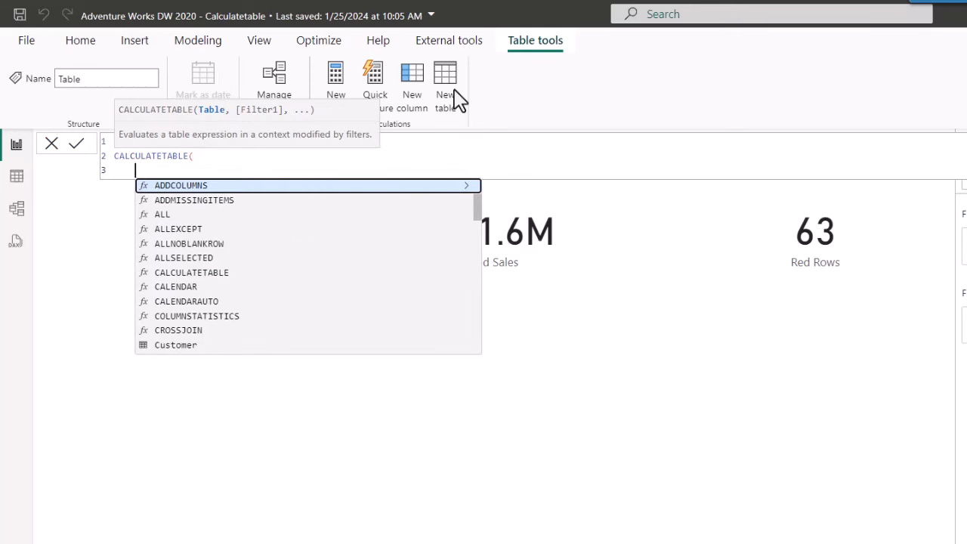
text(ad)
key(Tab)
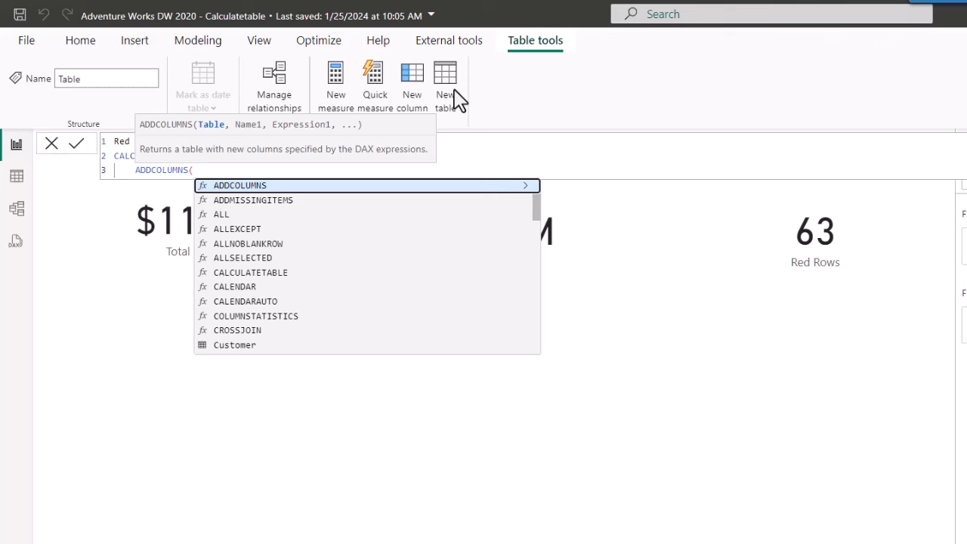
key(shift+Return)
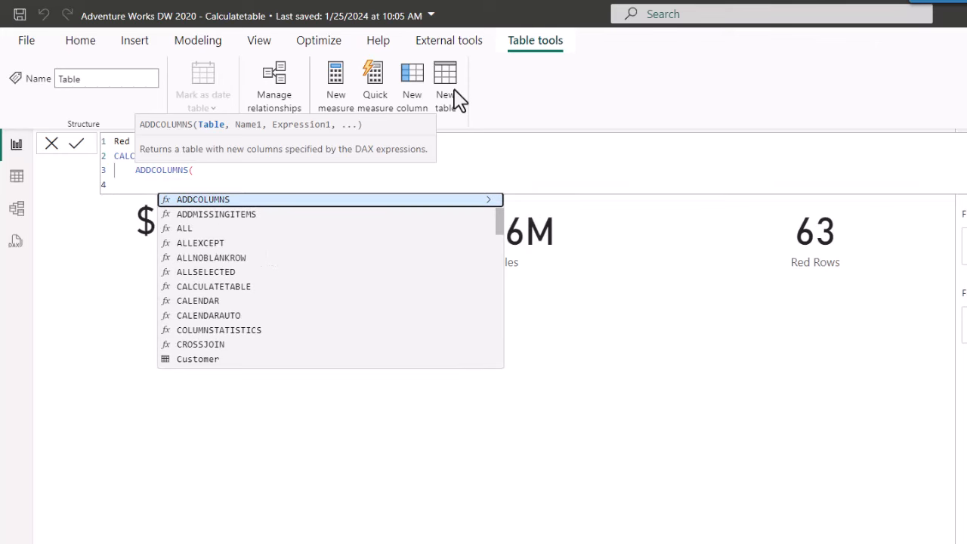
Step: Enter VALUES over 'Product'[Color] as the table argument of ADDCOLUMNS
text(value)
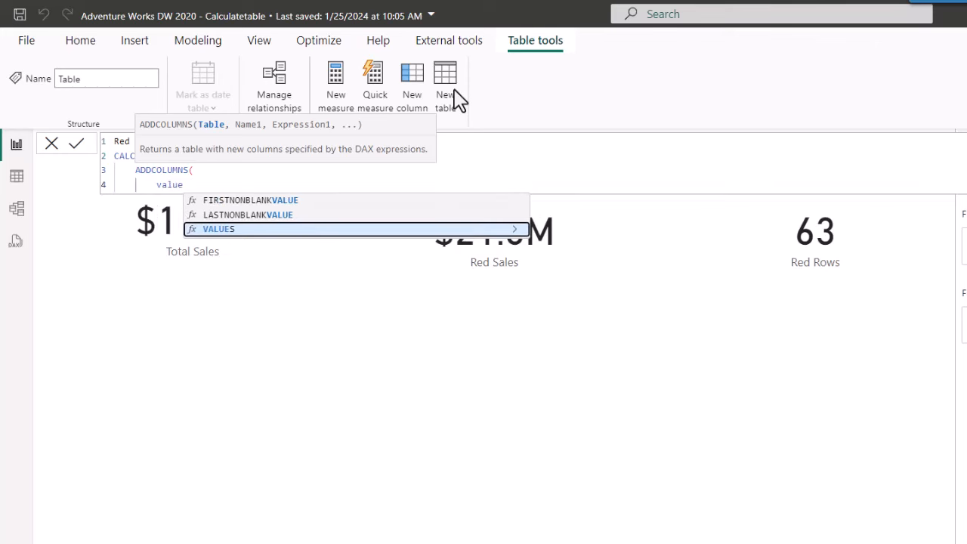
key(Tab)
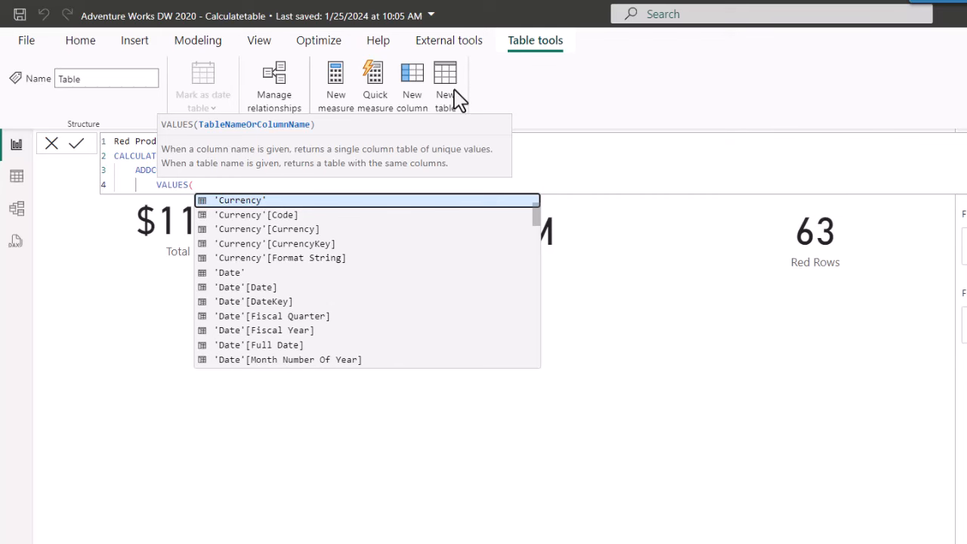
text(prod)
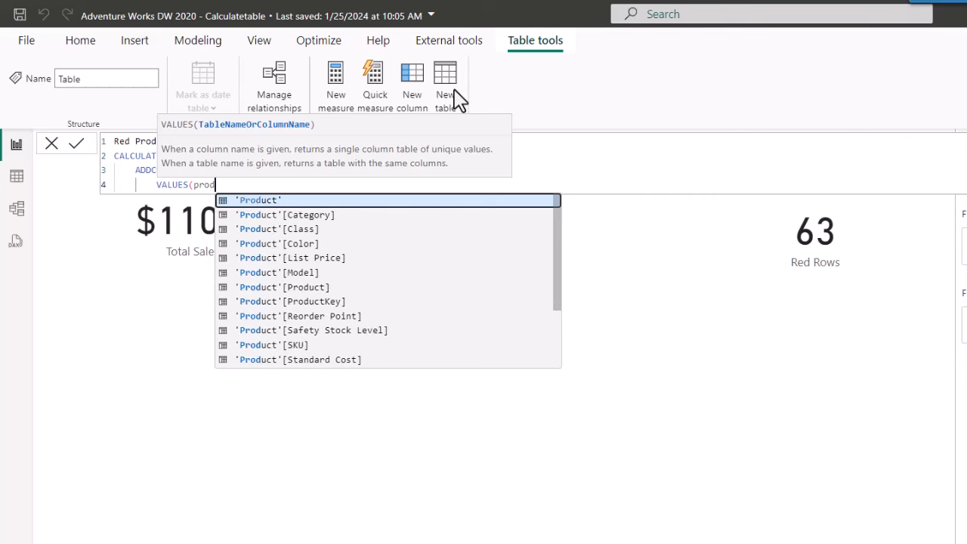
key(Down)
key(Down)
key(Down)
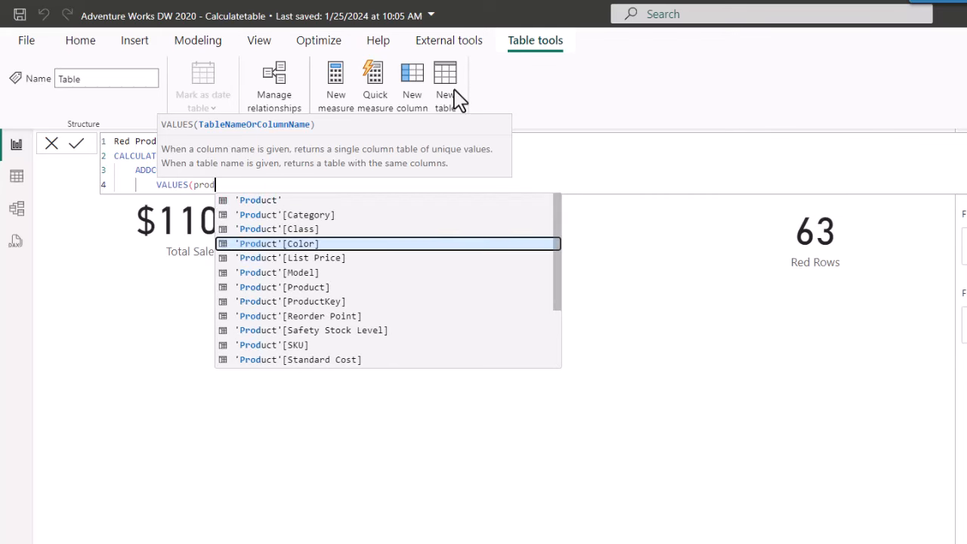
key(Tab)
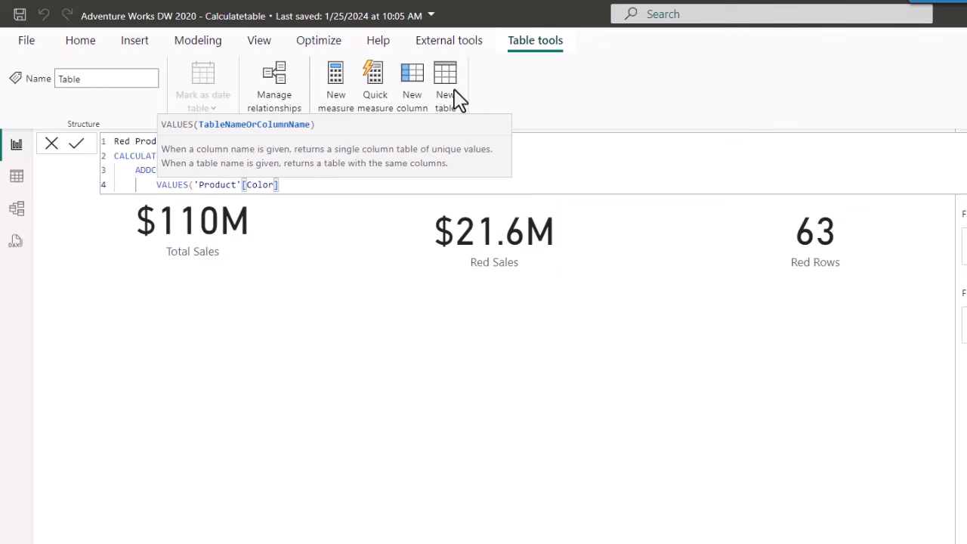
text(,)
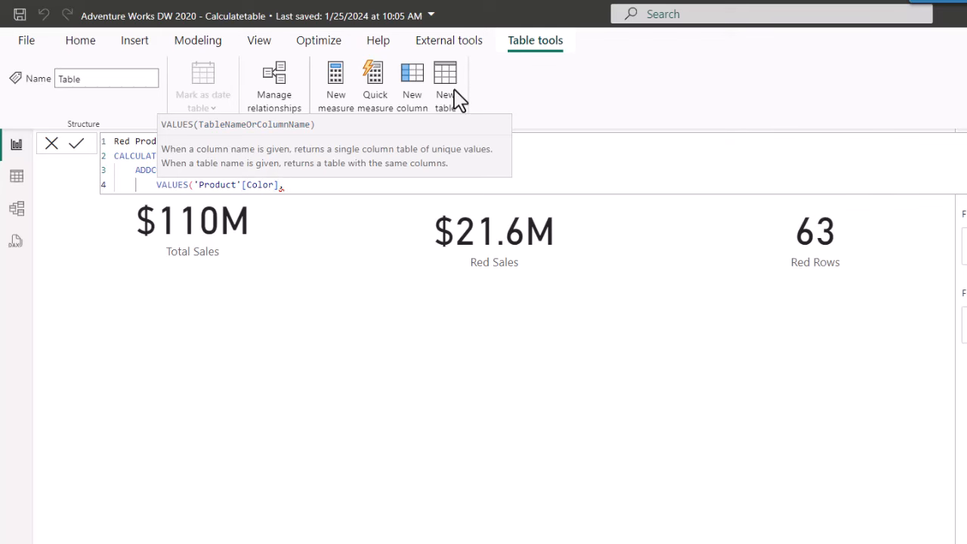
key(shift+Return)
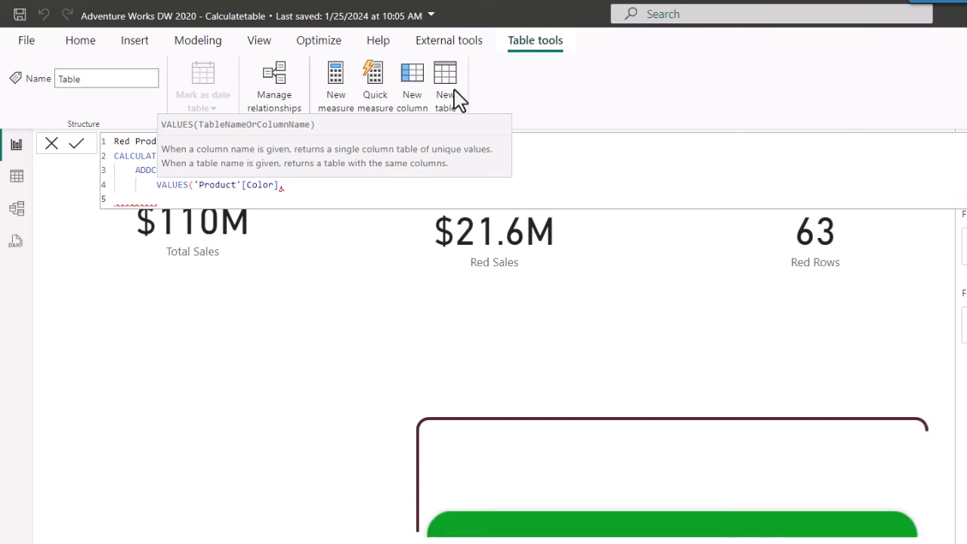
key(BackSpace)
key(BackSpace)
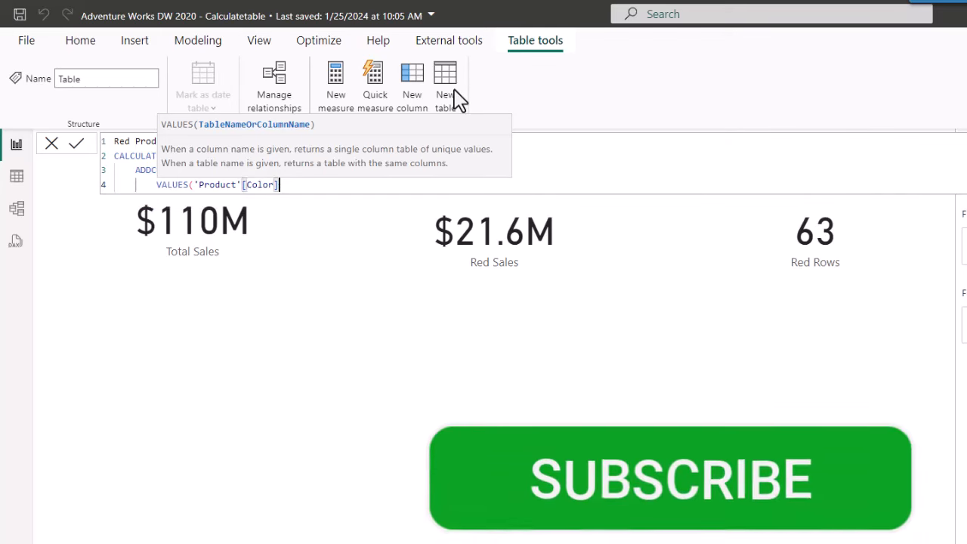
key(BackSpace)
key(BackSpace)
key(BackSpace)
key(BackSpace)
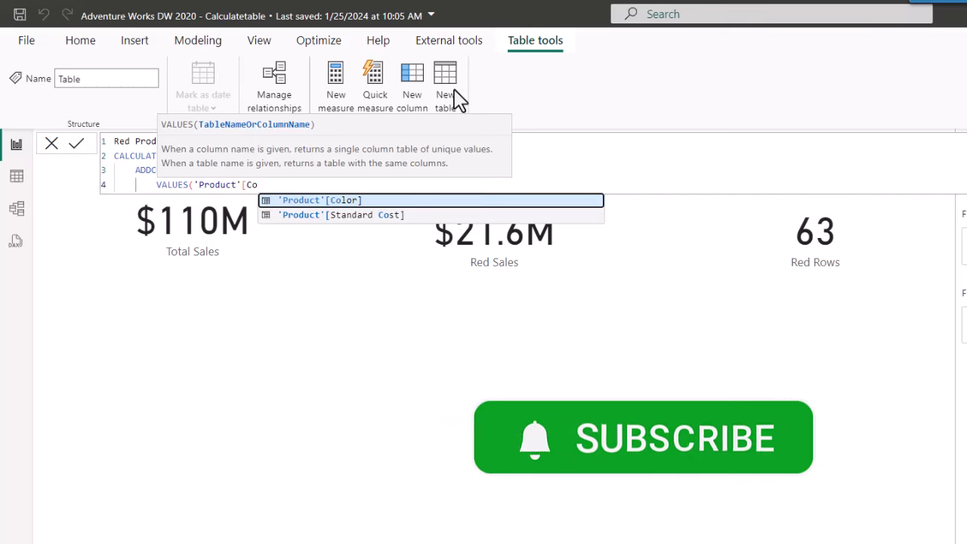
key(Tab)
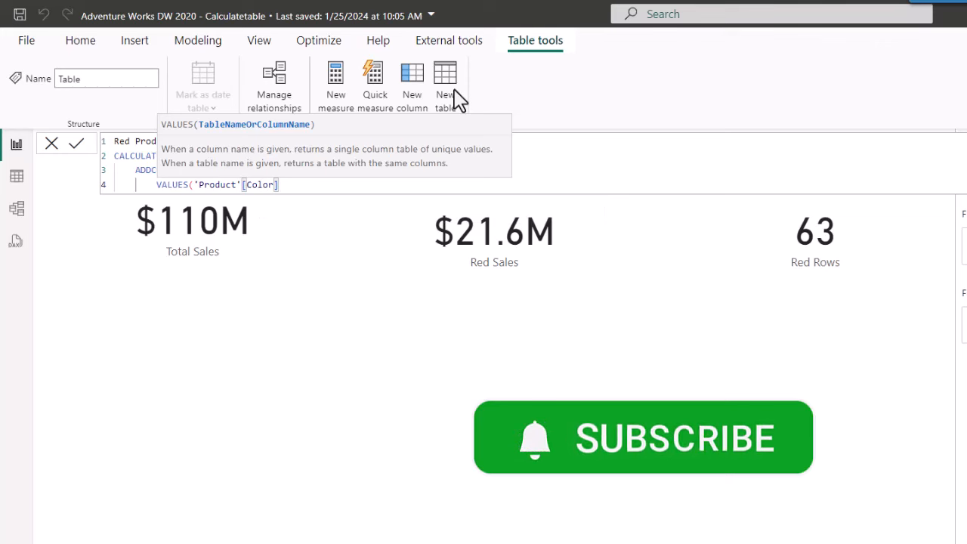
Step: Close the VALUES call and complete ADDCOLUMNS with a "Num of Products" column defined as COUNTROWS('Product')
text(),)
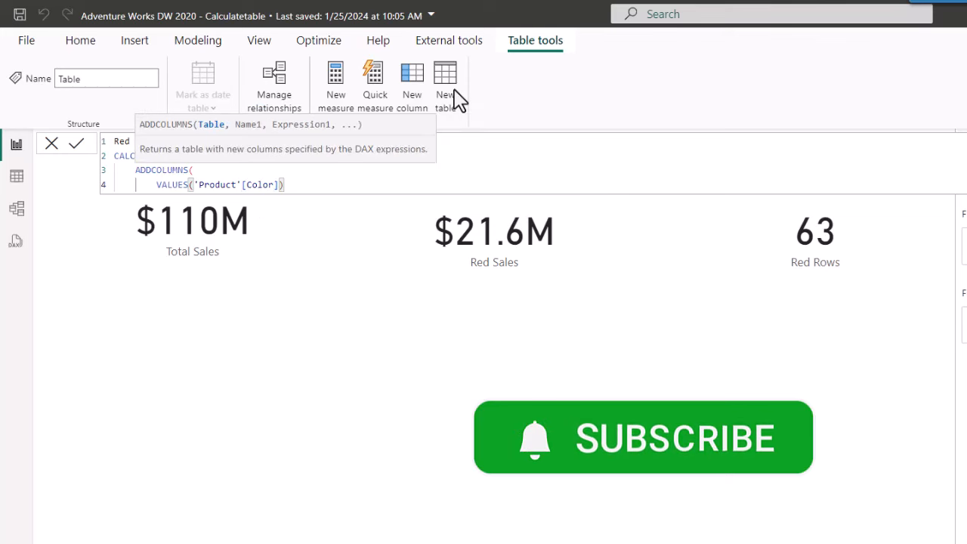
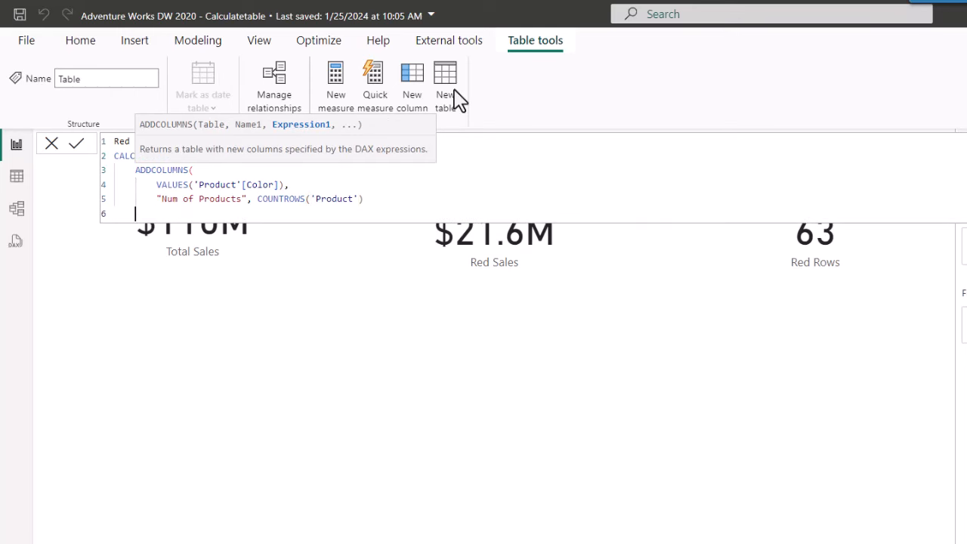
text(),)
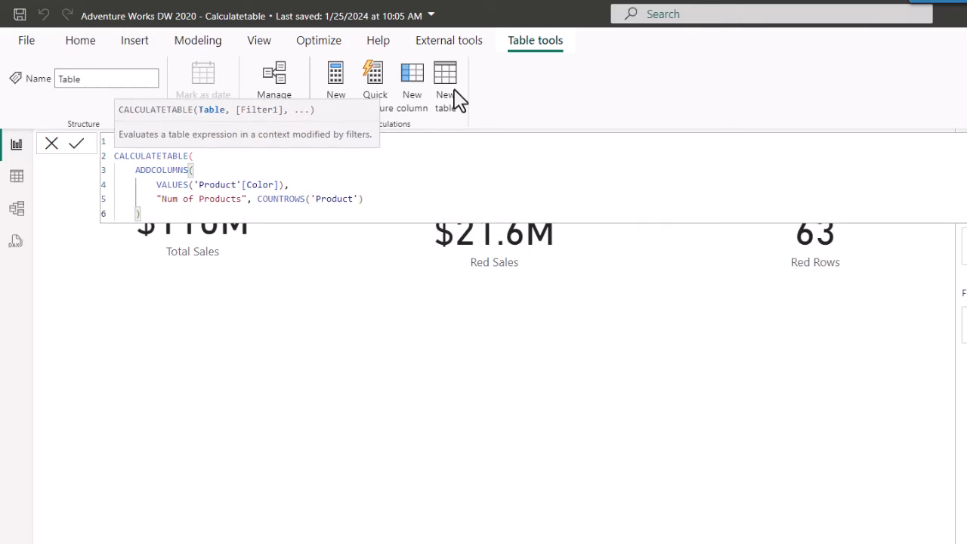
key(Return)
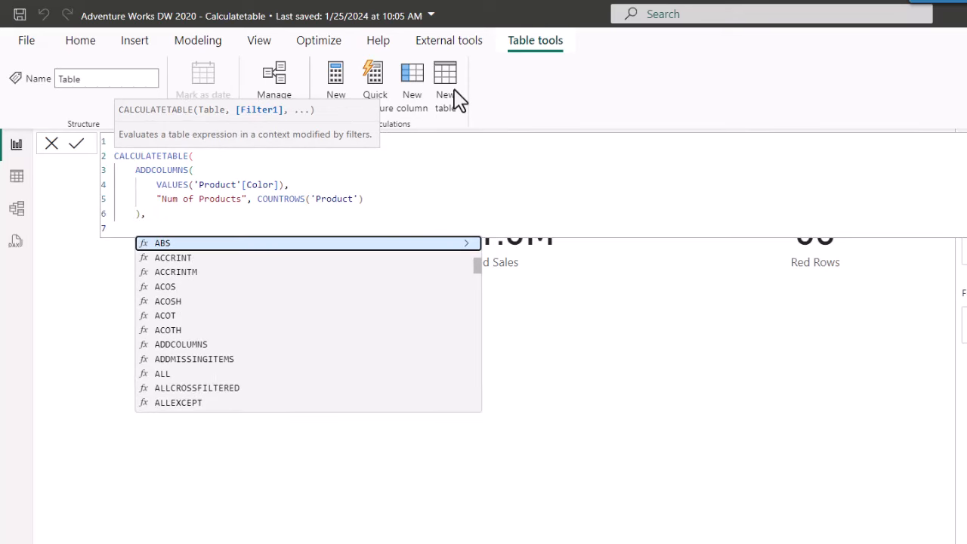
Step: Add the filter 'Product'[Color] = "Red" to CALCULATETABLE, close the expression, and commit the Red Products Table
text(pr)
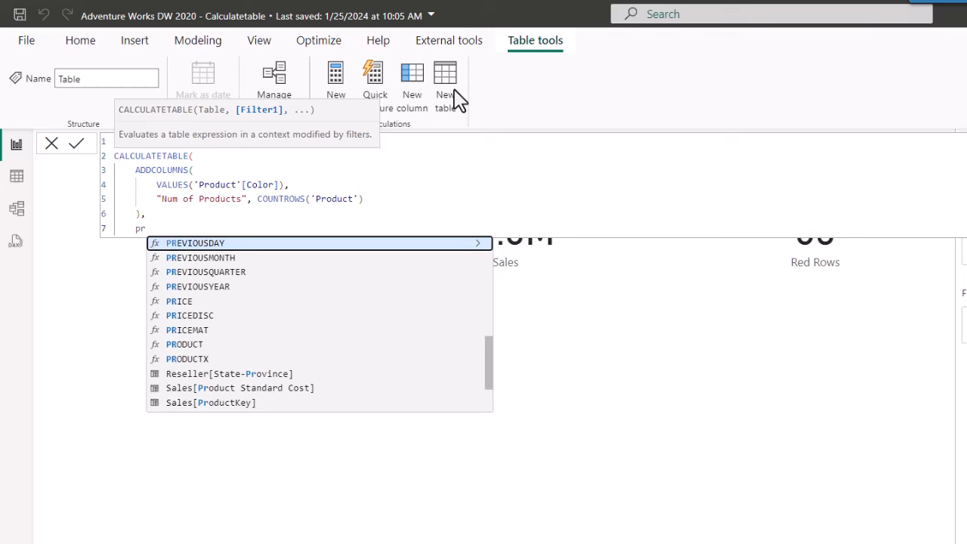
key(BackSpace)
key(BackSpace)
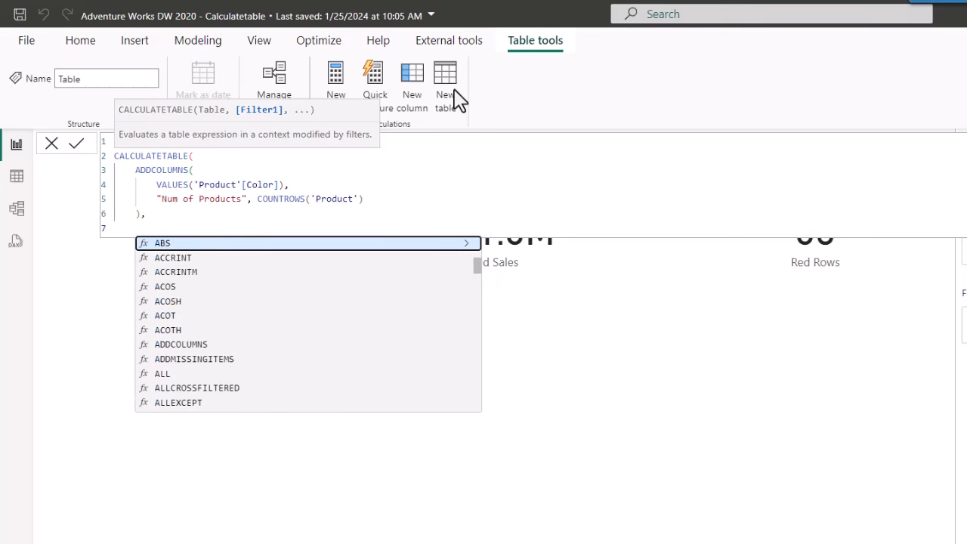
text(prod)
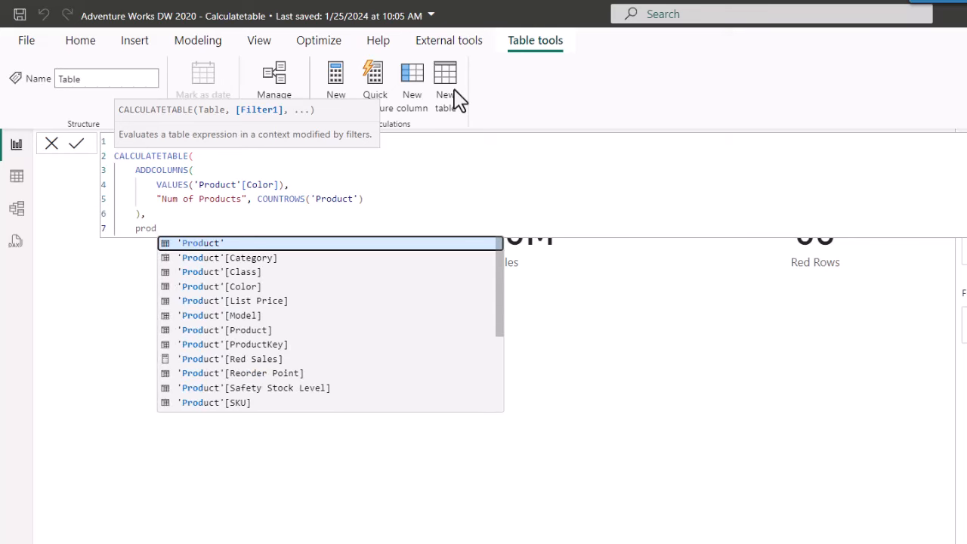
key(Down)
key(Down)
key(Down)
key(Tab)
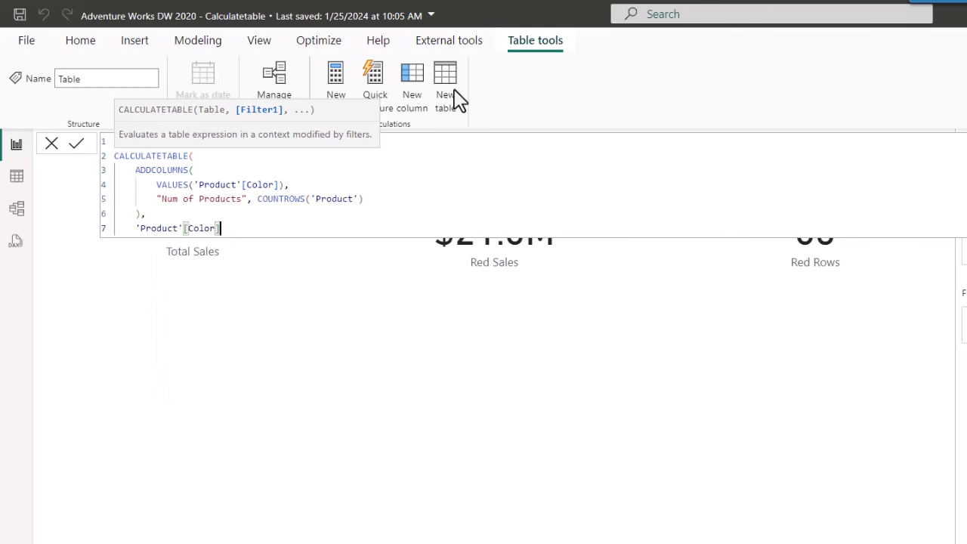
text(= "Red")
key(shift+Return)
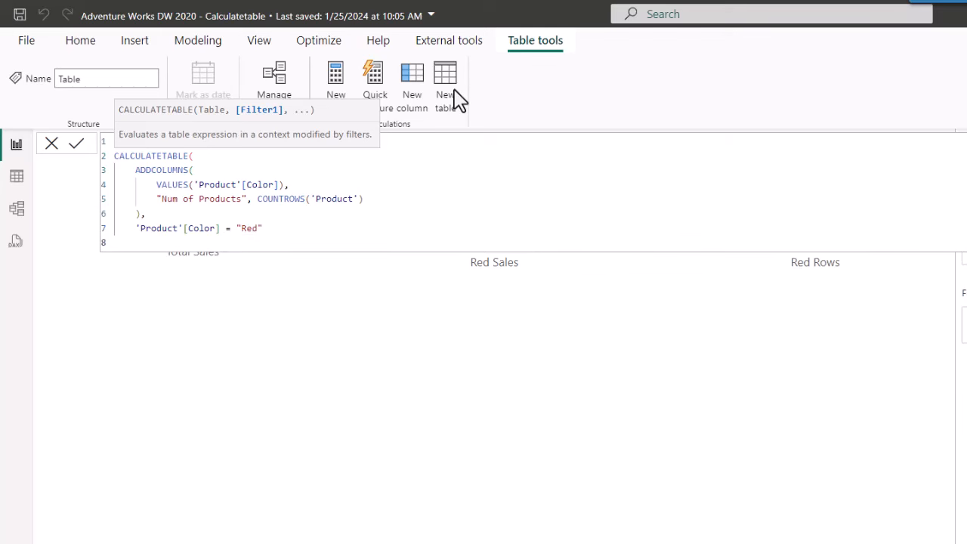
key(BackSpace)
text())
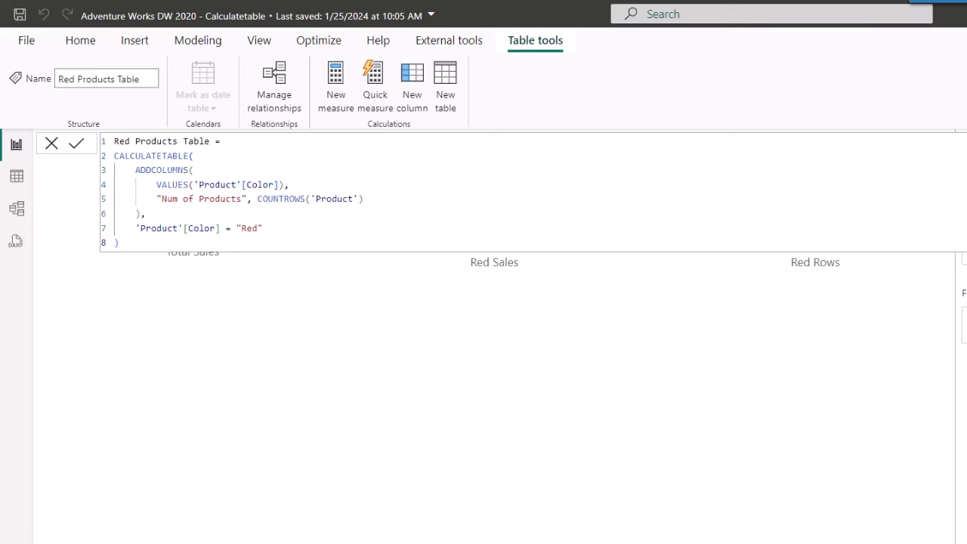
Step: Insert an empty table visual on the report page and place it beneath the Red Sales card
click(783, 457)
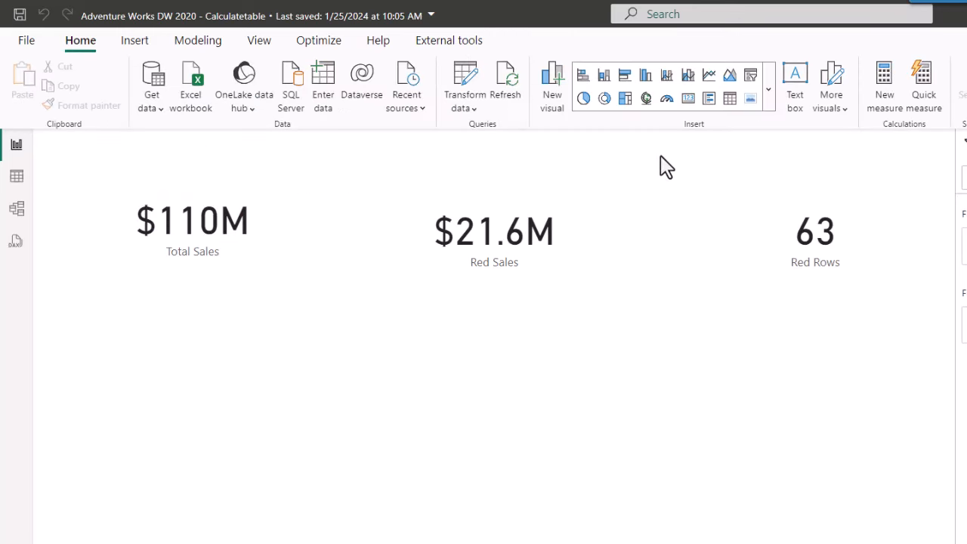
click(730, 99)
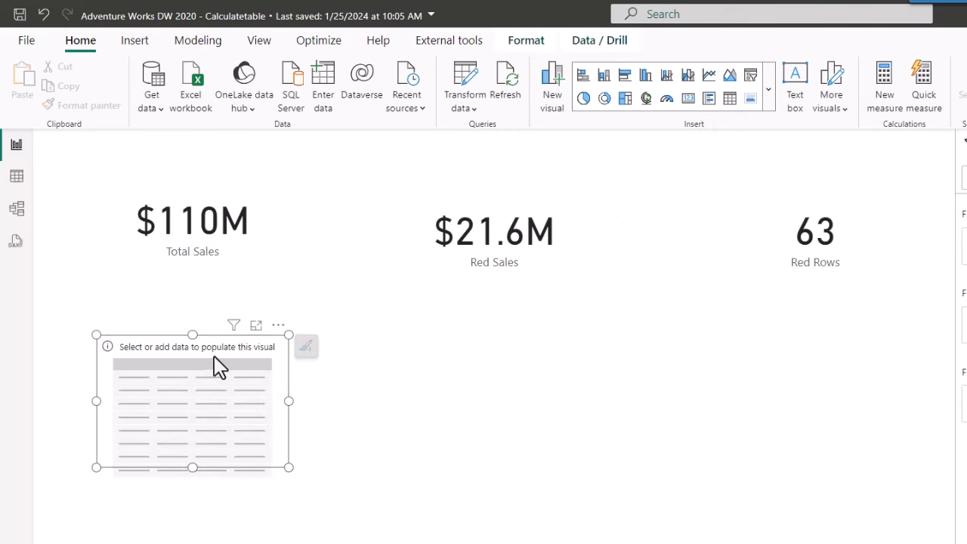
drag(211, 352, 518, 373)
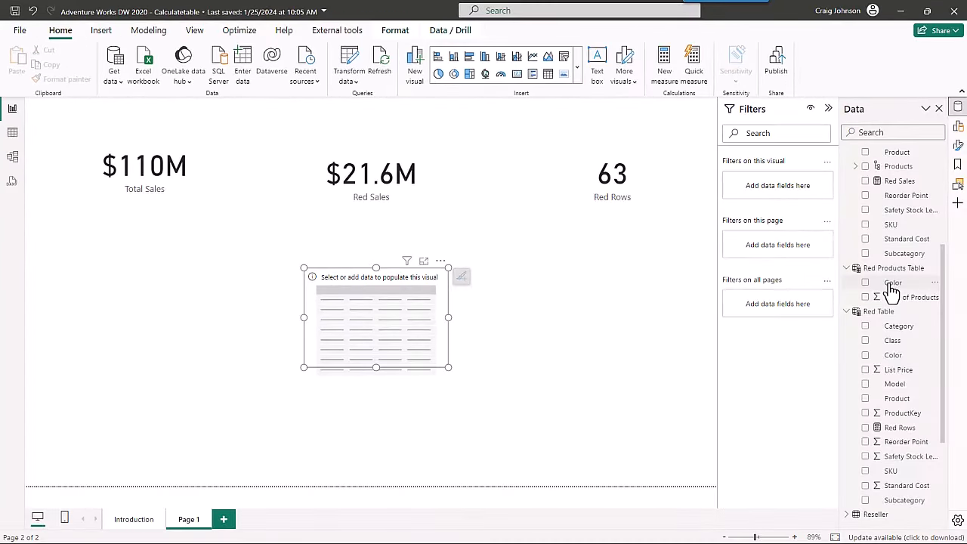
Step: Populate the table visual with the Color and Num of Products fields from Red Products Table
click(870, 285)
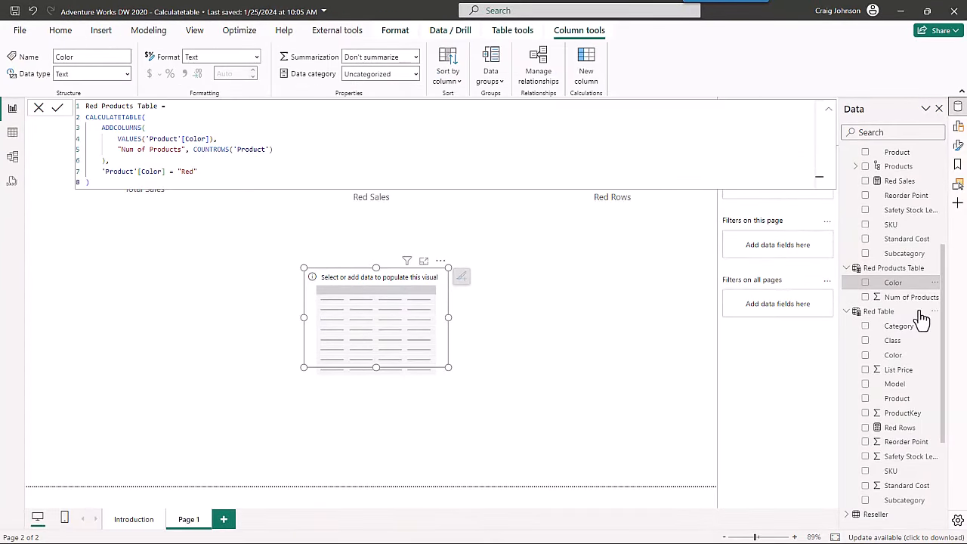
drag(911, 289, 371, 350)
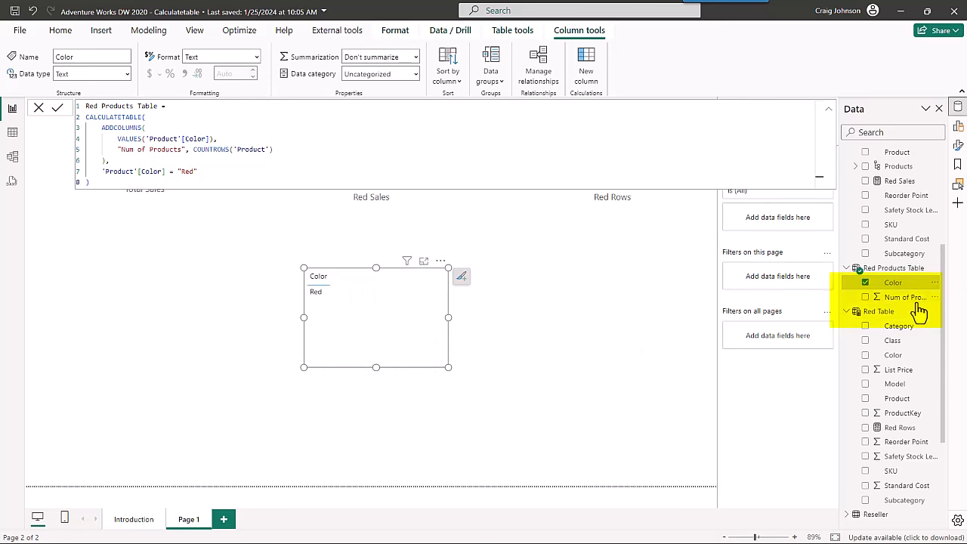
drag(921, 302, 414, 337)
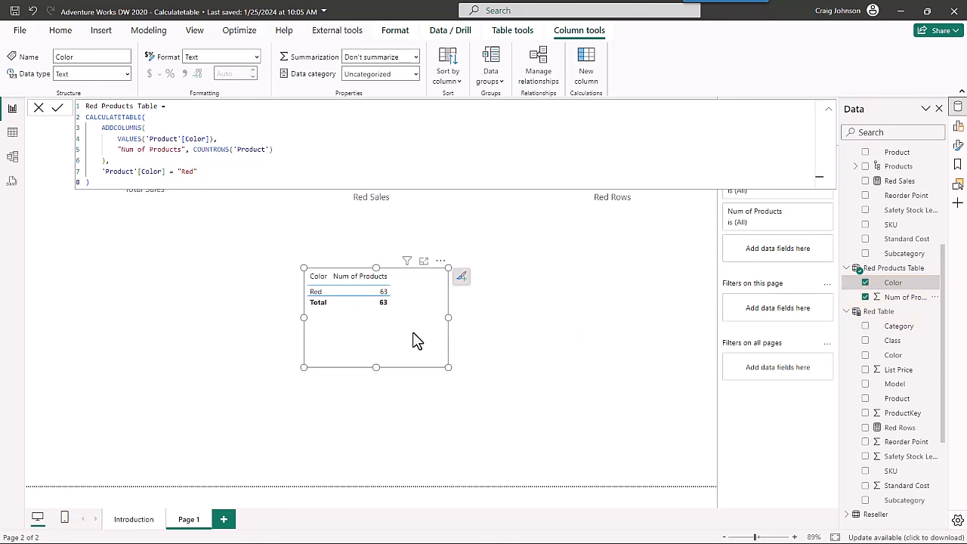
Step: Show the Customer table's data in Table view and examine the distinct values in its State-Province column
click(829, 112)
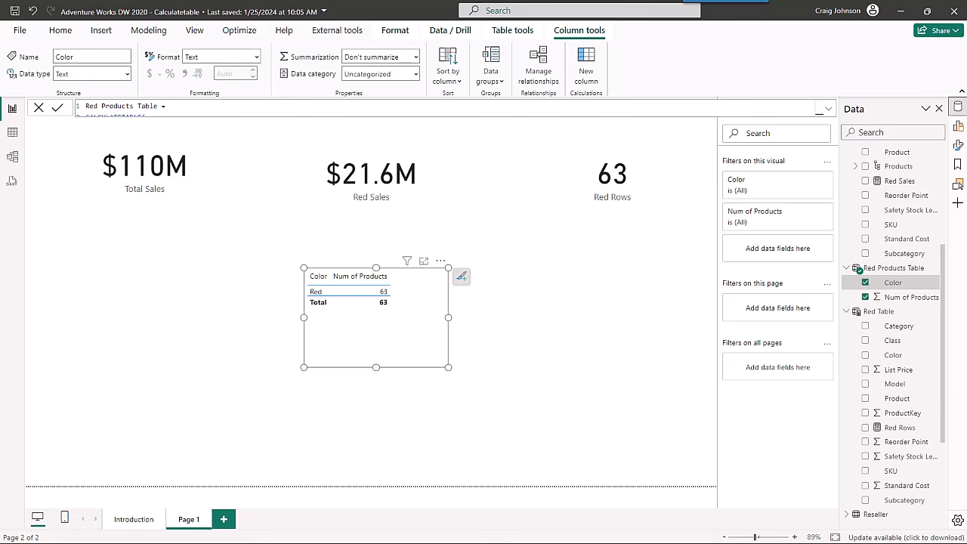
scroll(892, 325, up, 8)
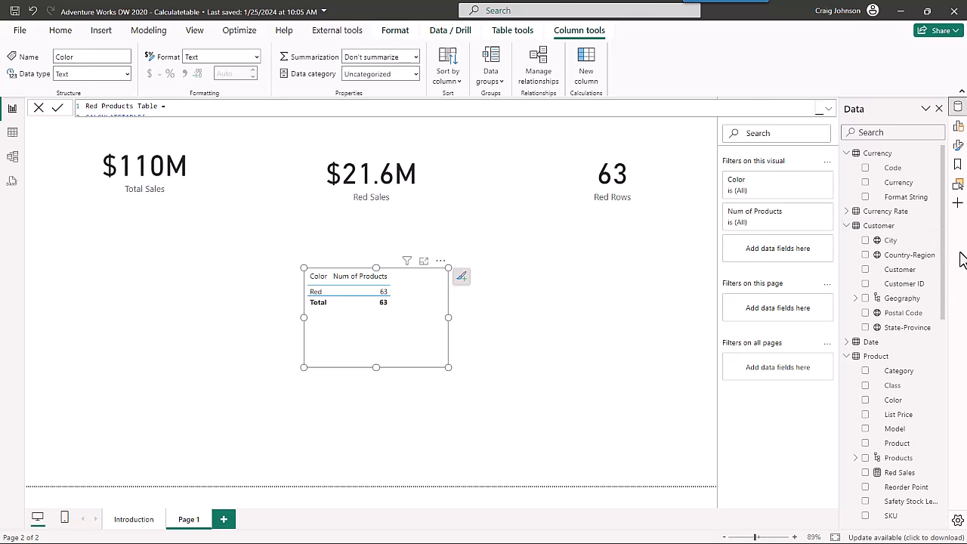
click(884, 229)
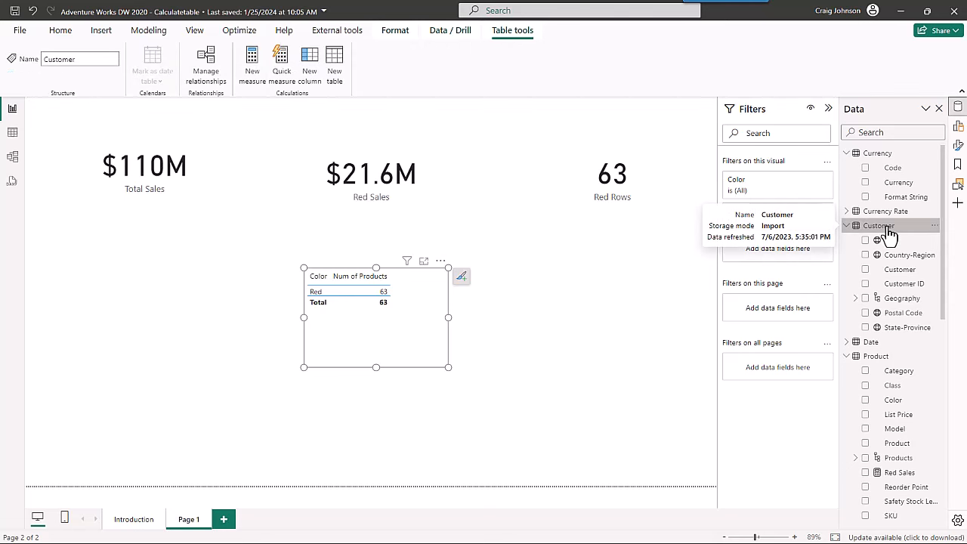
click(12, 132)
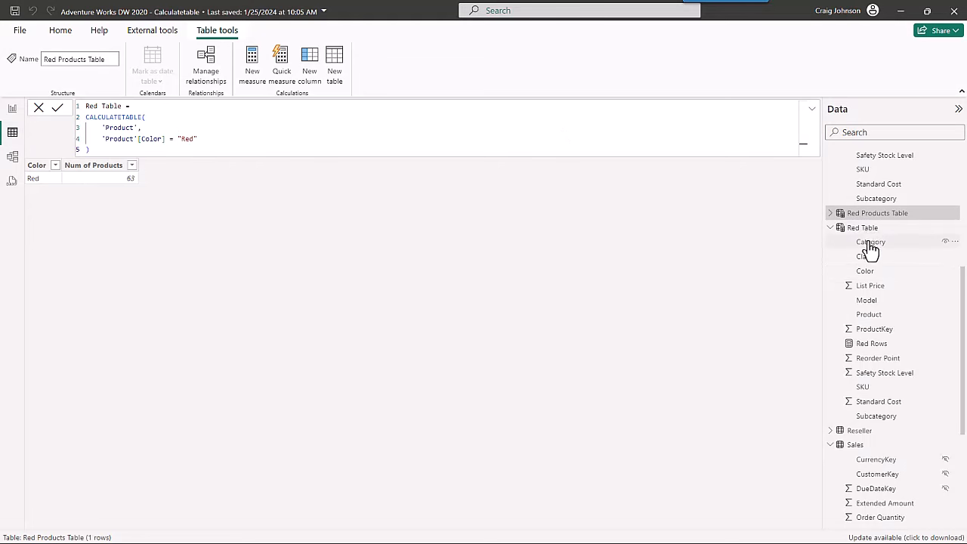
scroll(869, 242, up, 5)
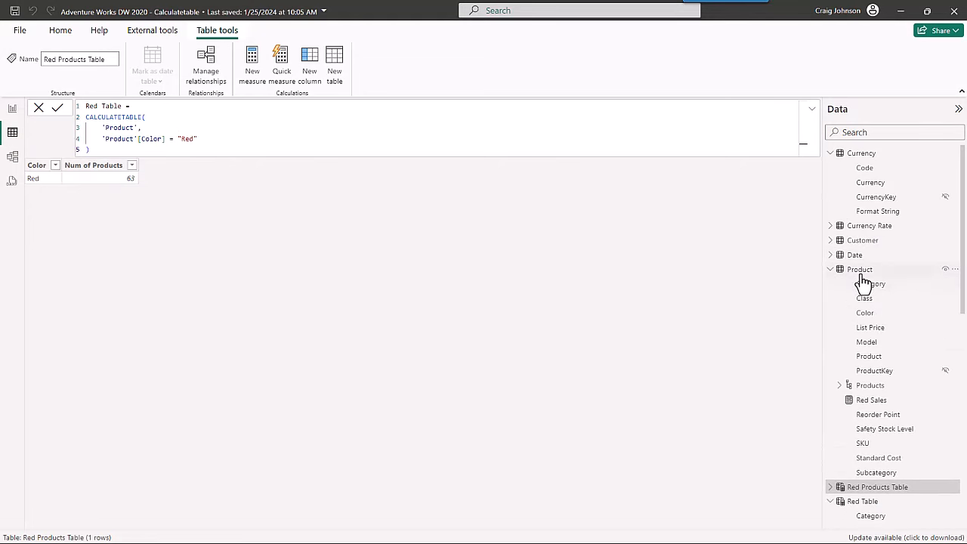
click(832, 241)
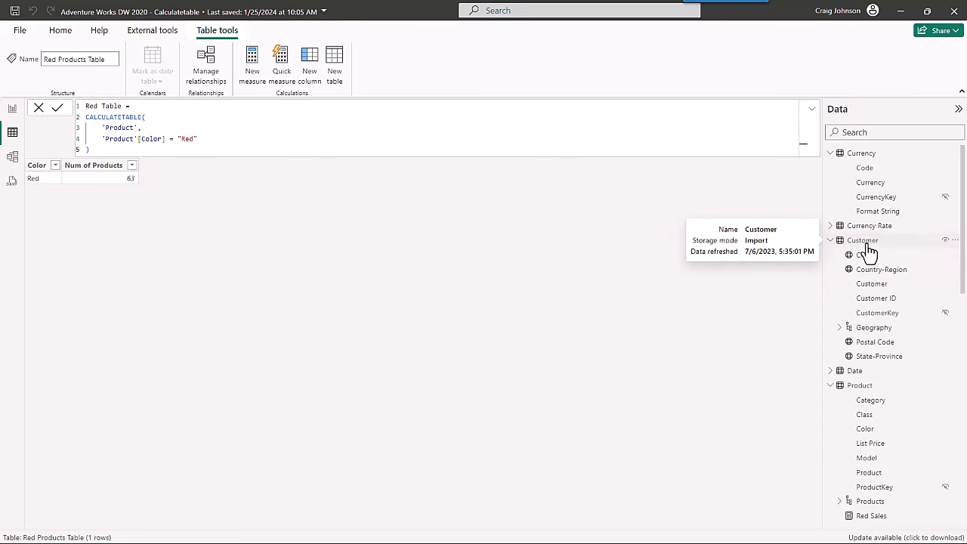
click(863, 242)
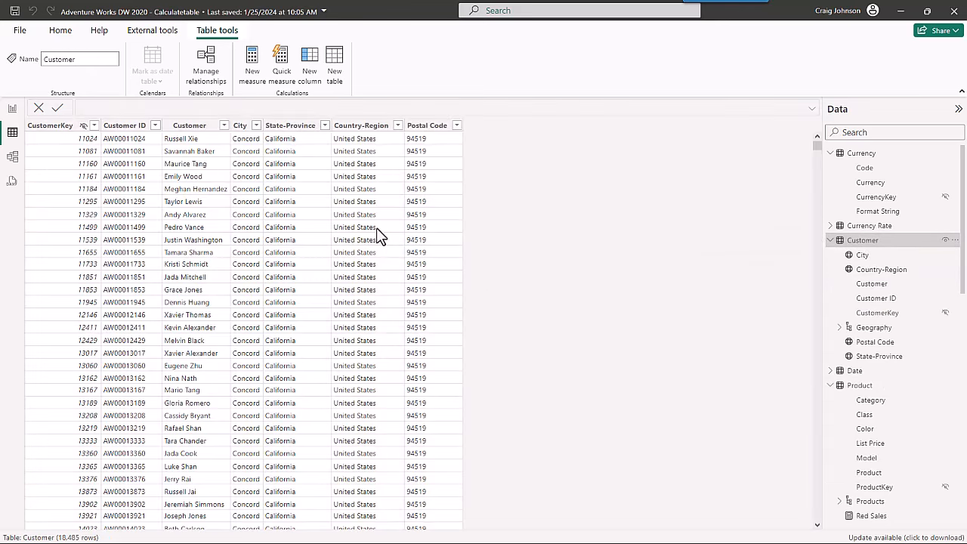
click(325, 127)
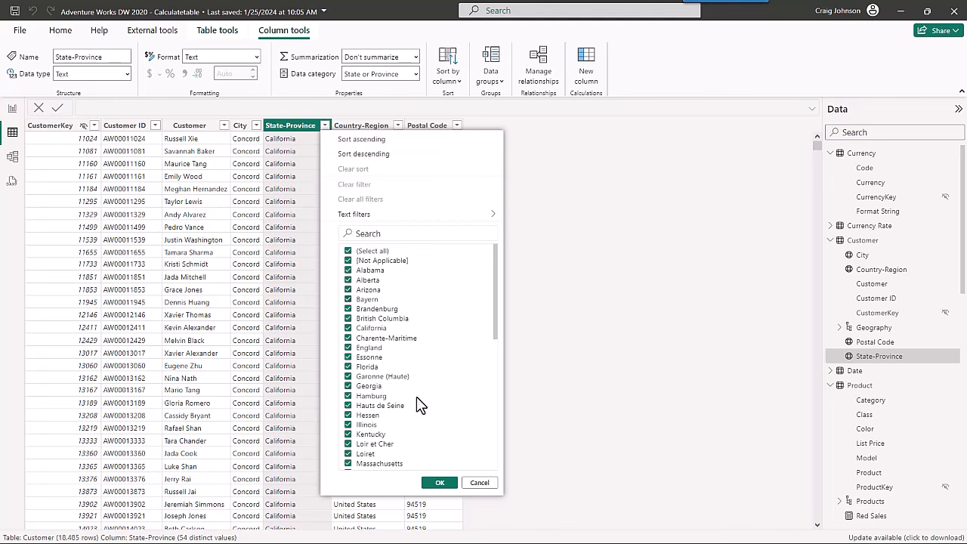
click(480, 487)
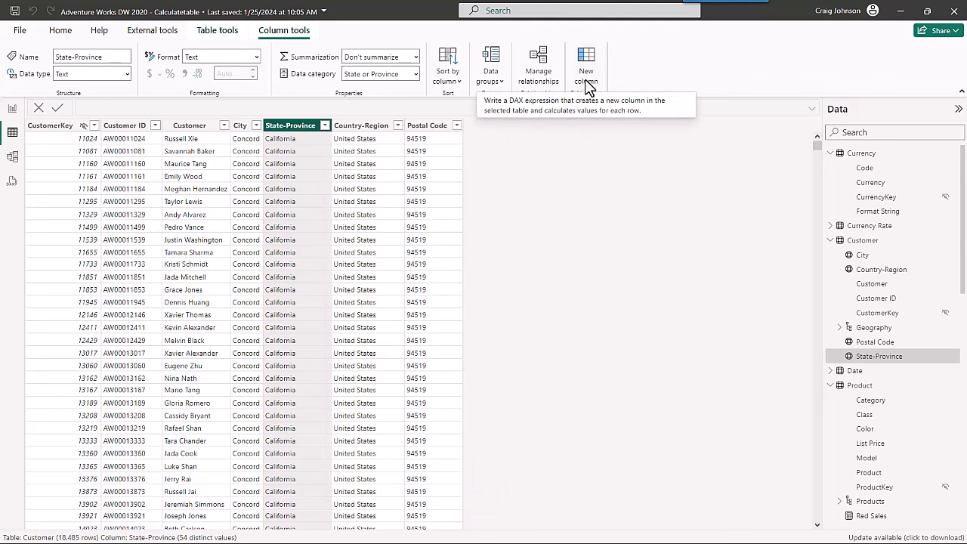
Step: Start a new calculated table and name it California Customers
click(864, 241)
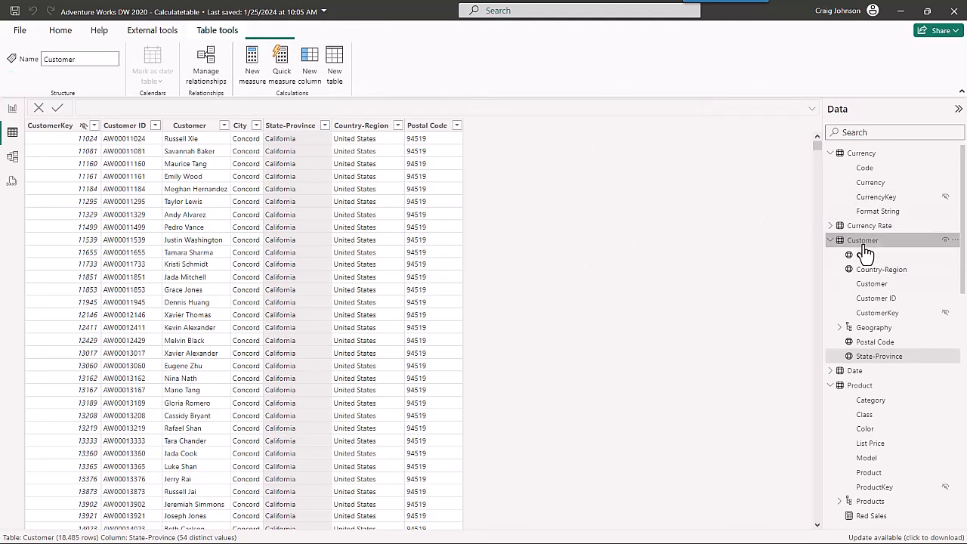
click(338, 80)
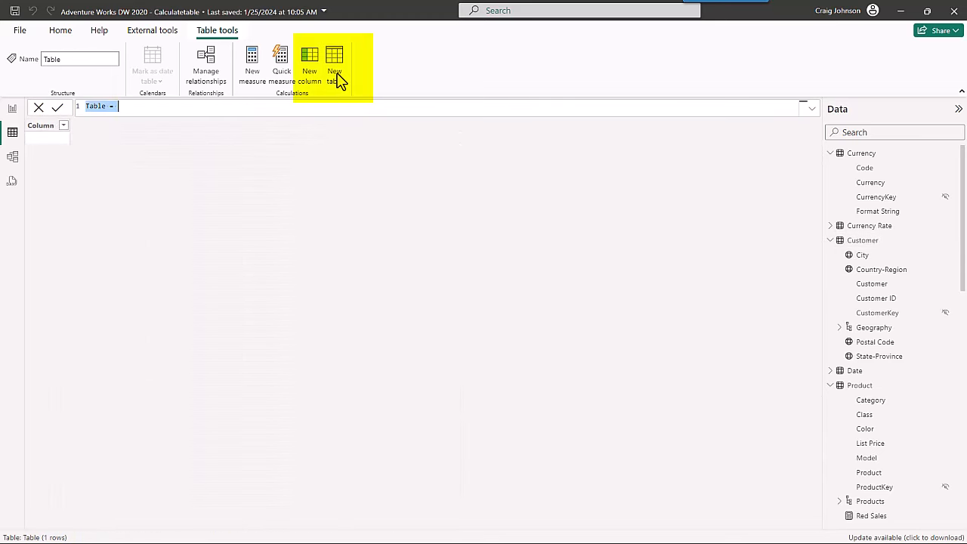
text(California)
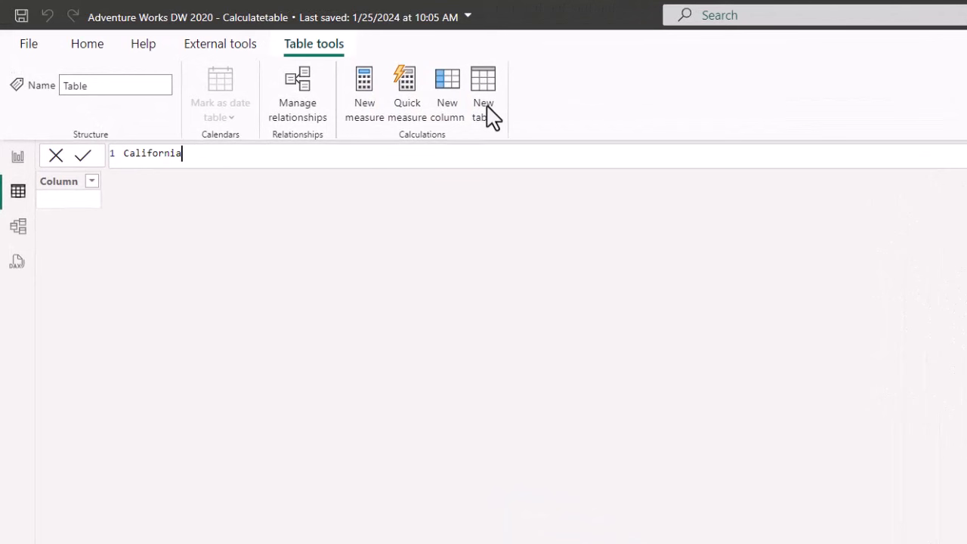
text( Customers =)
key(shift+Return)
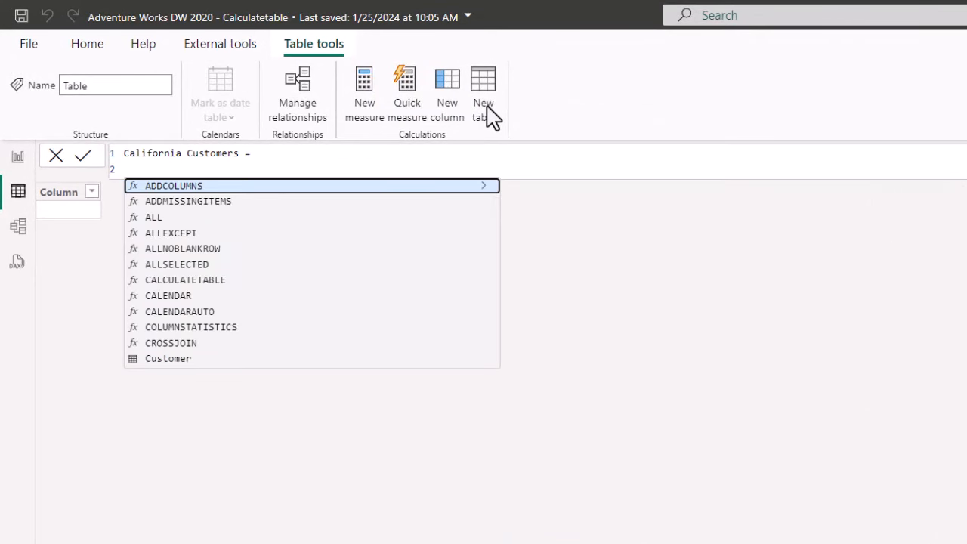
Step: Begin the table expression with CALCULATETABLE on its own line, using Customer as the table argument
text(Cal)
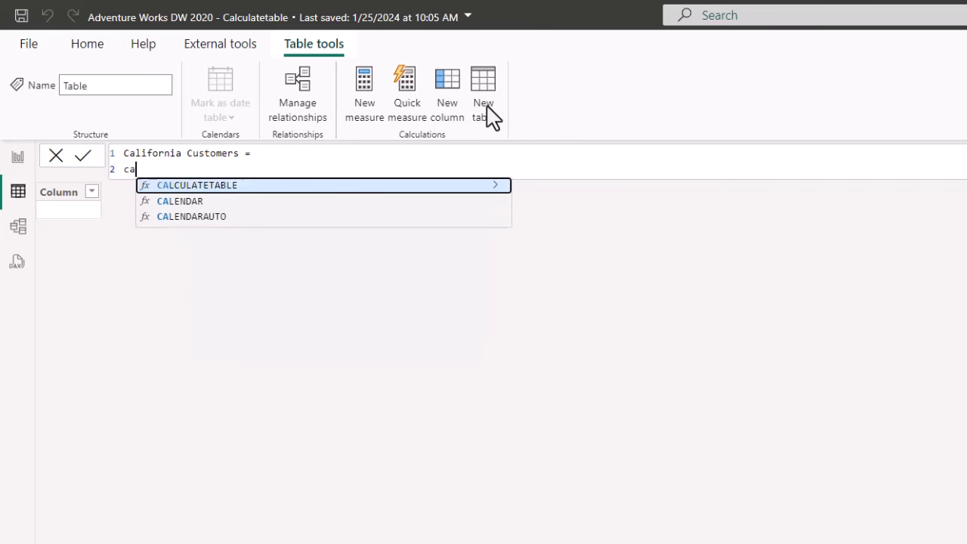
key(Tab)
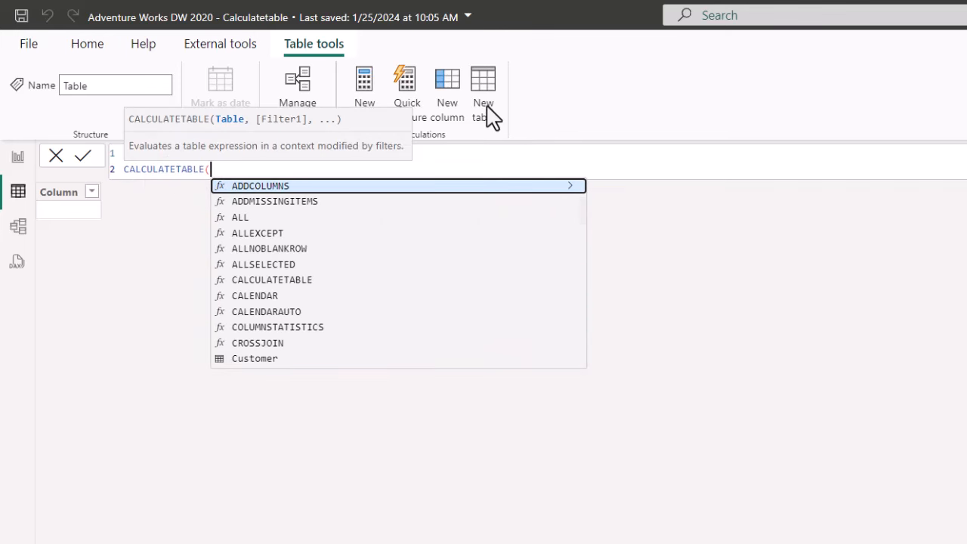
key(shift+Return)
text(cust)
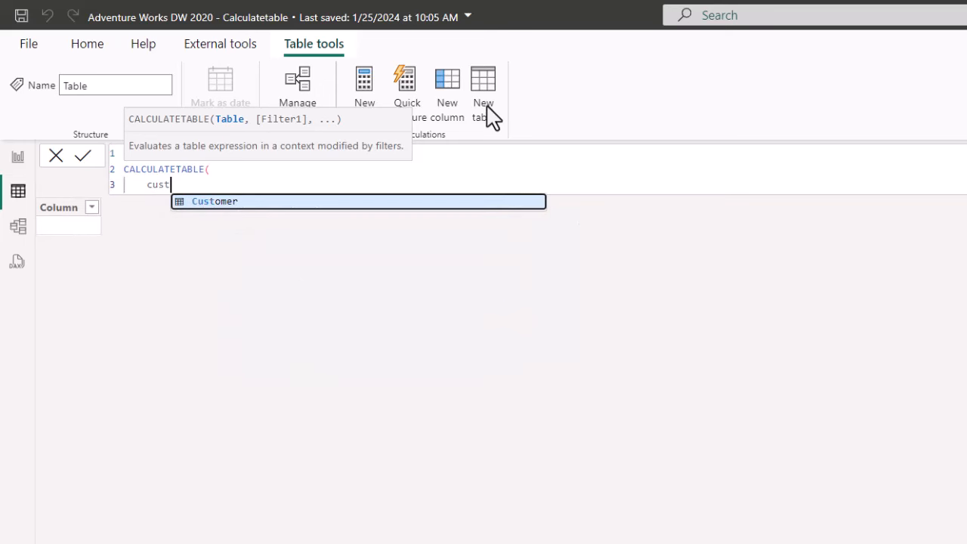
key(Tab)
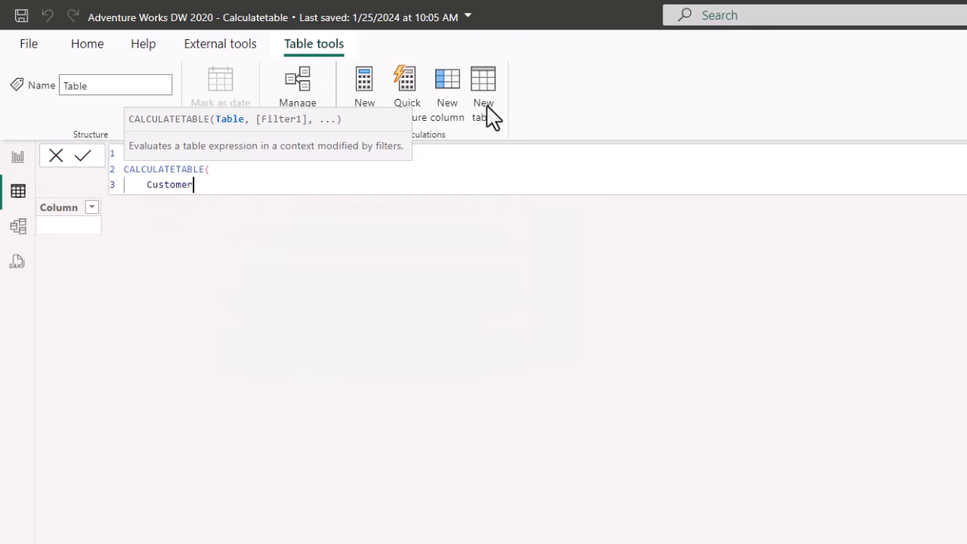
text(,)
key(shift+Return)
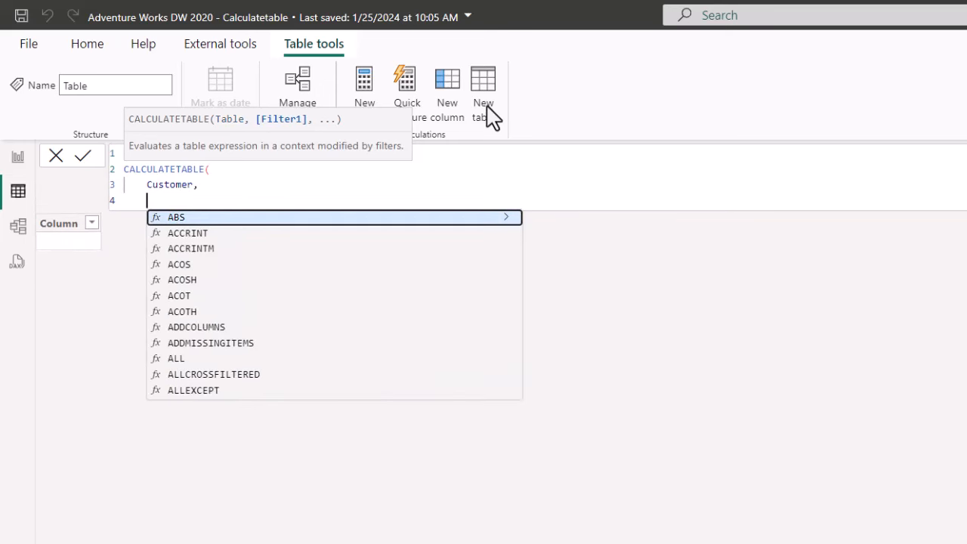
text(prod)
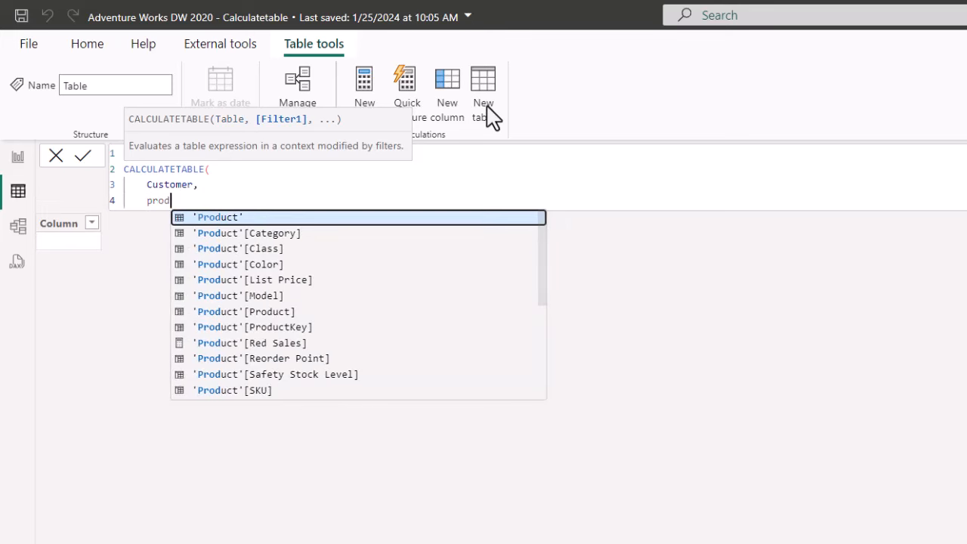
key(BackSpace)
key(BackSpace)
key(BackSpace)
key(BackSpace)
Step: Add the filter argument Customer[State-Province] = "California" to the CALCULATETABLE expression
text(cus)
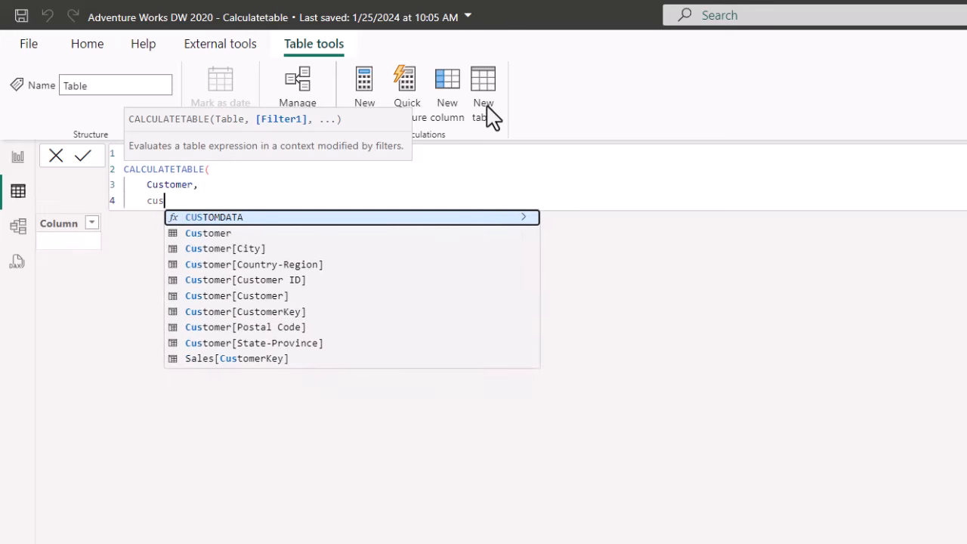
key(Down)
key(Down)
key(Down)
key(Down)
key(Down)
key(Down)
key(Down)
key(Down)
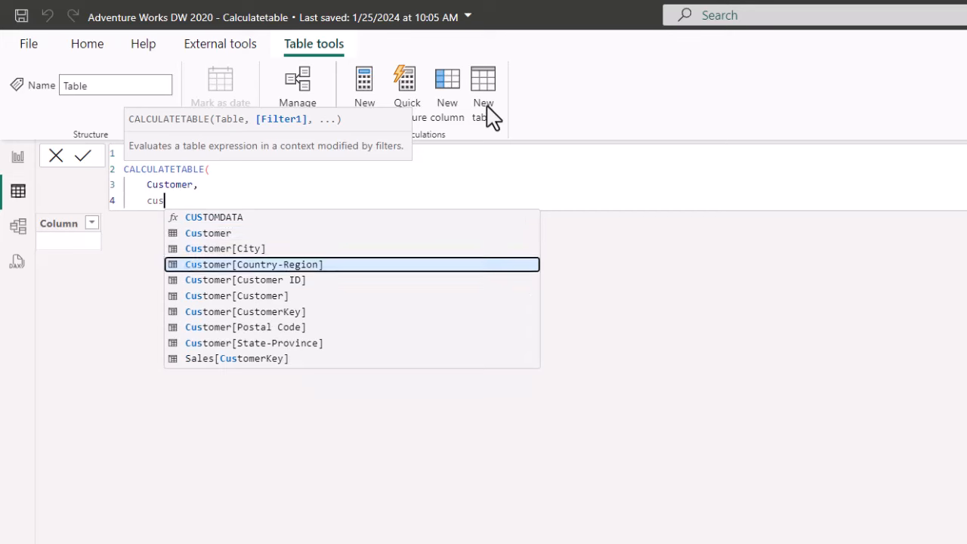
key(Tab)
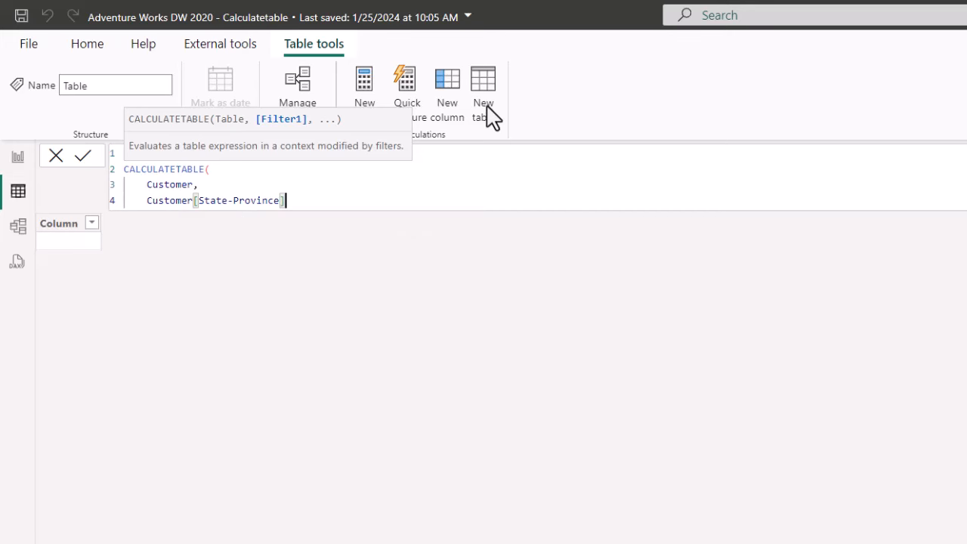
text(= "California")
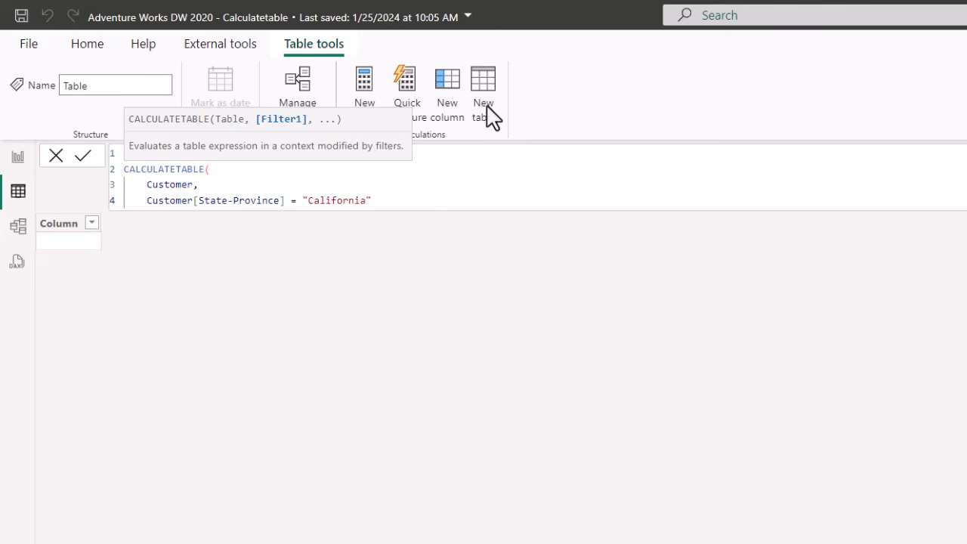
Step: Close and commit the California Customers expression, and check the distinct values in the new table's State-Province column
key(Return)
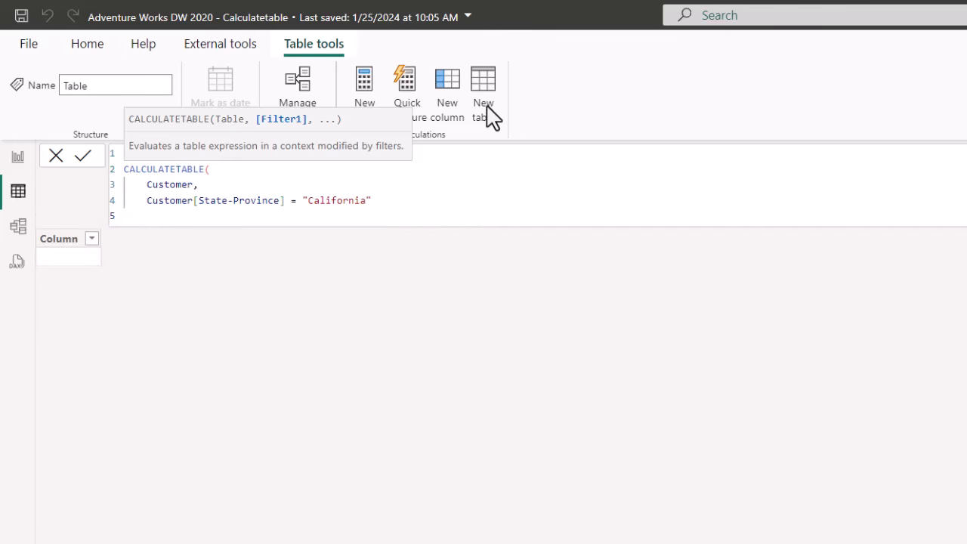
key(BackSpace)
text())
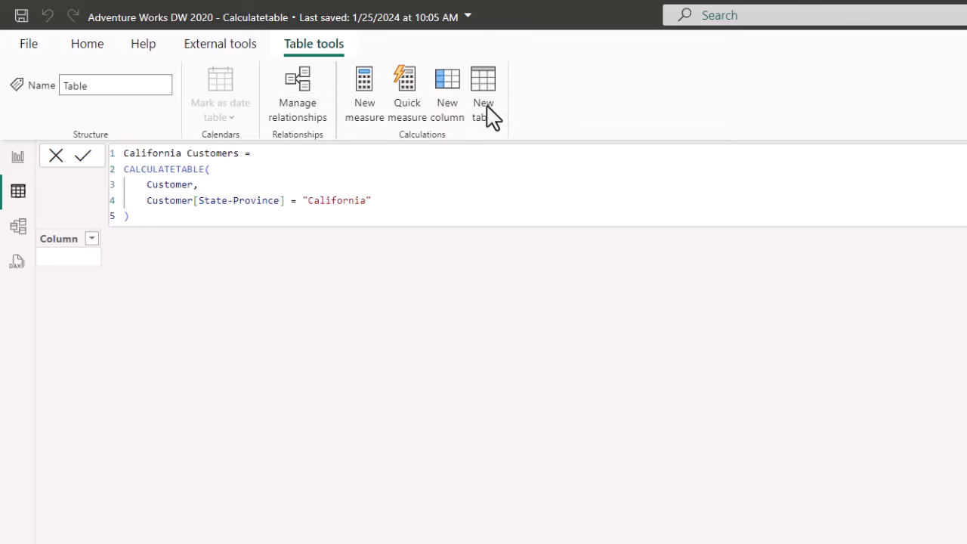
key(Return)
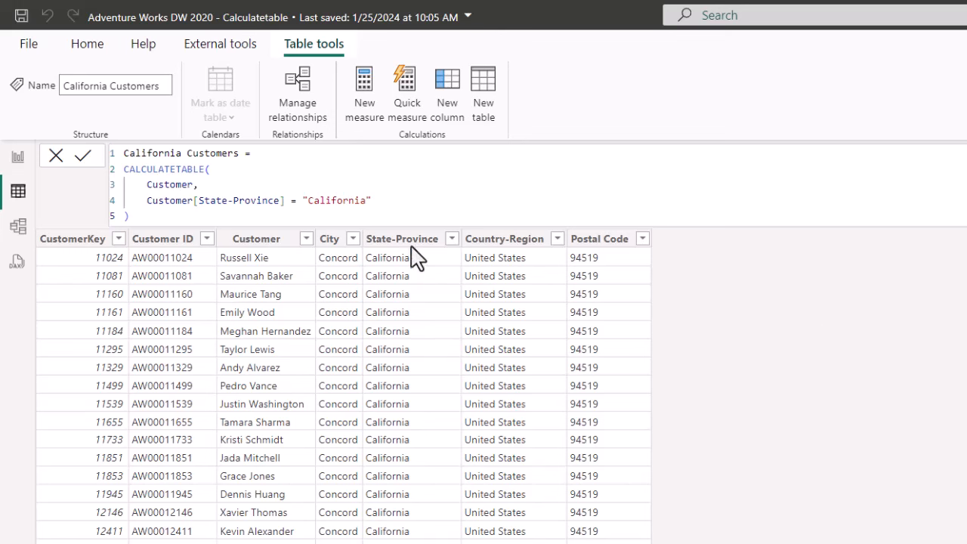
click(453, 240)
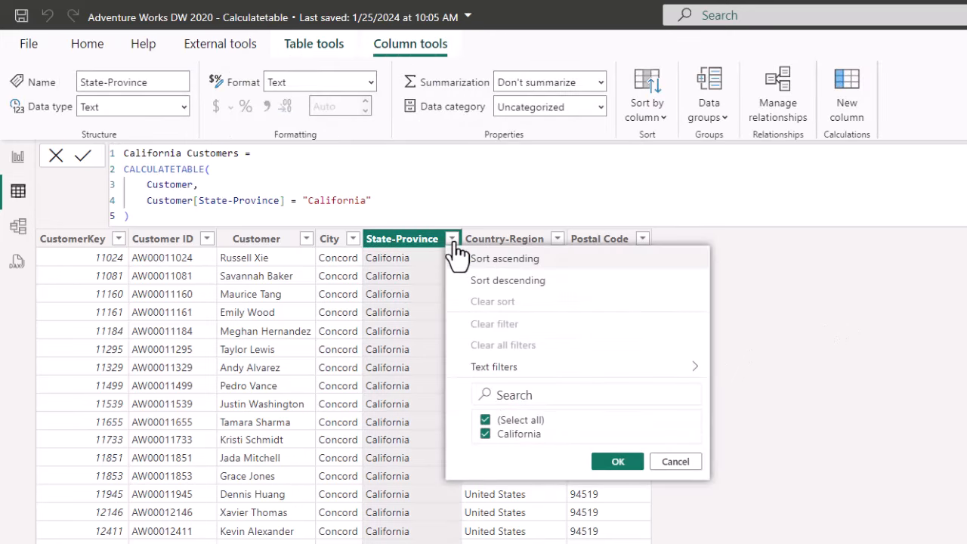
click(675, 461)
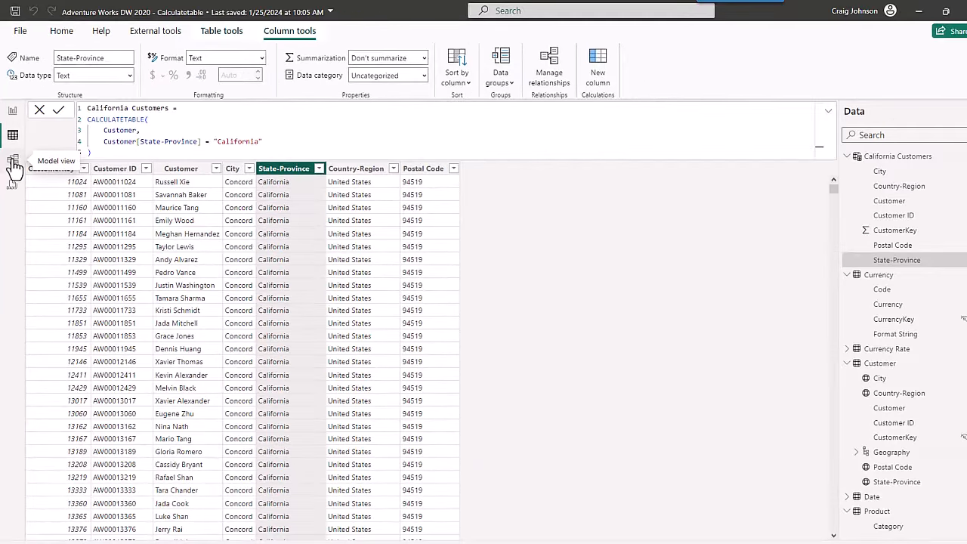
Step: In Model view, rearrange the California Customers, Red Products Table and Red Table cards in the empty space beside the Currency table
click(14, 165)
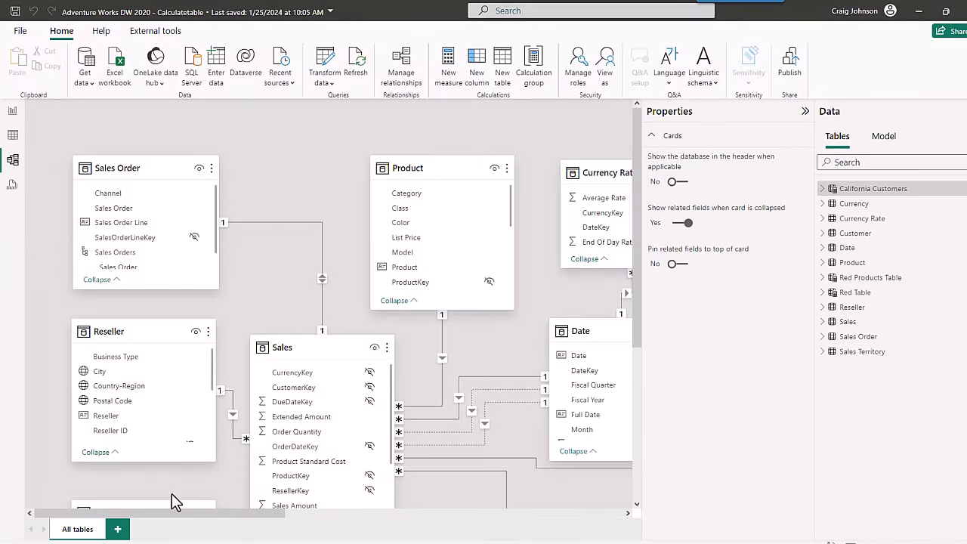
drag(175, 513, 510, 514)
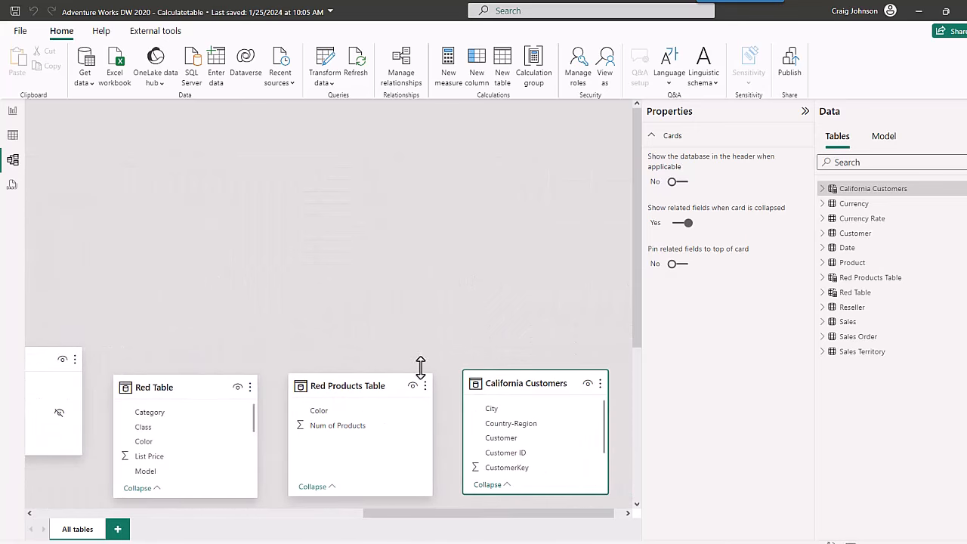
drag(516, 381, 332, 145)
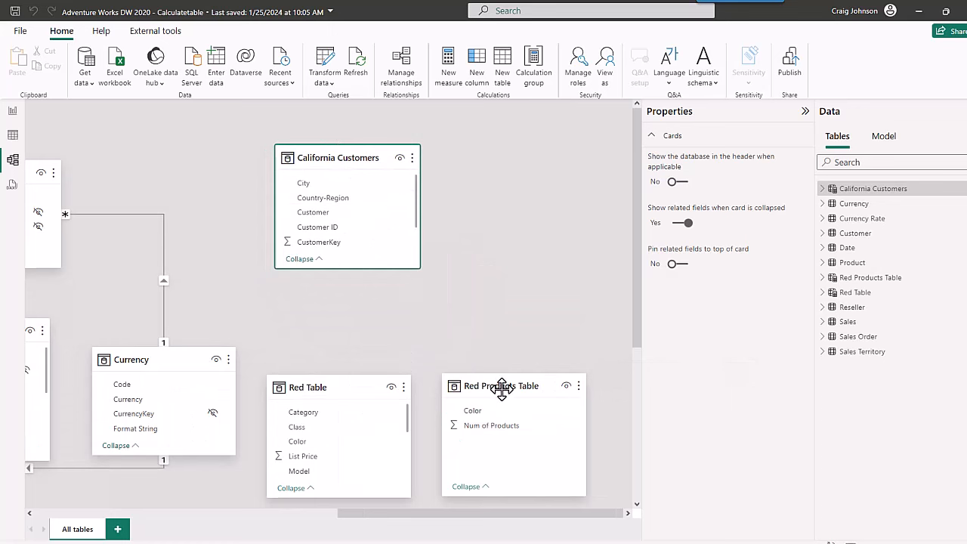
drag(503, 382, 525, 215)
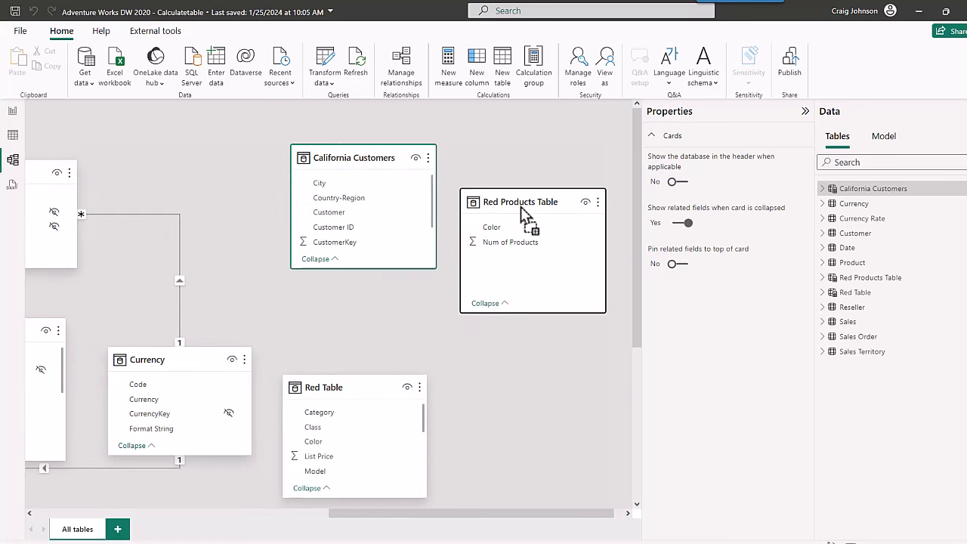
drag(346, 390, 429, 362)
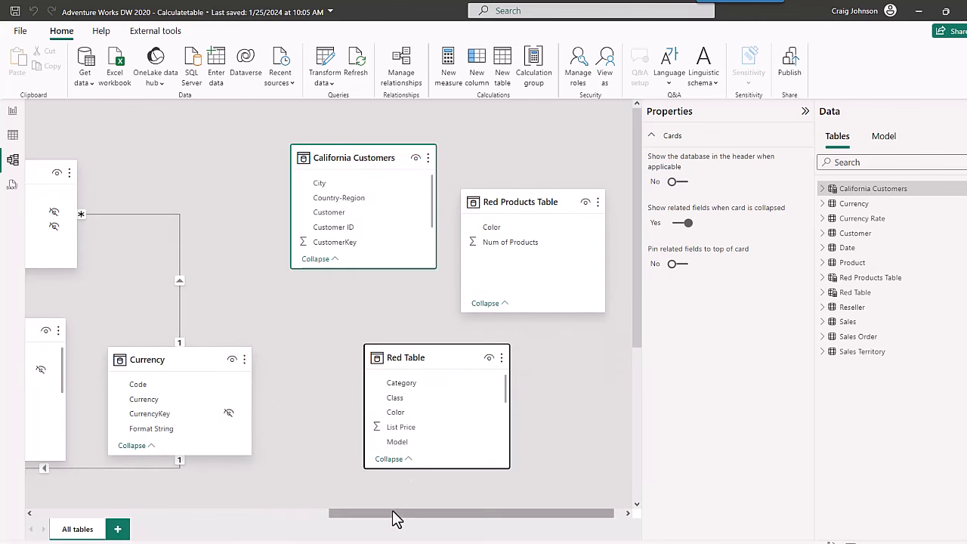
Step: Look over the model diagram around the calculated tables, and return to the report page to select the Red Rows card
drag(392, 512, 478, 488)
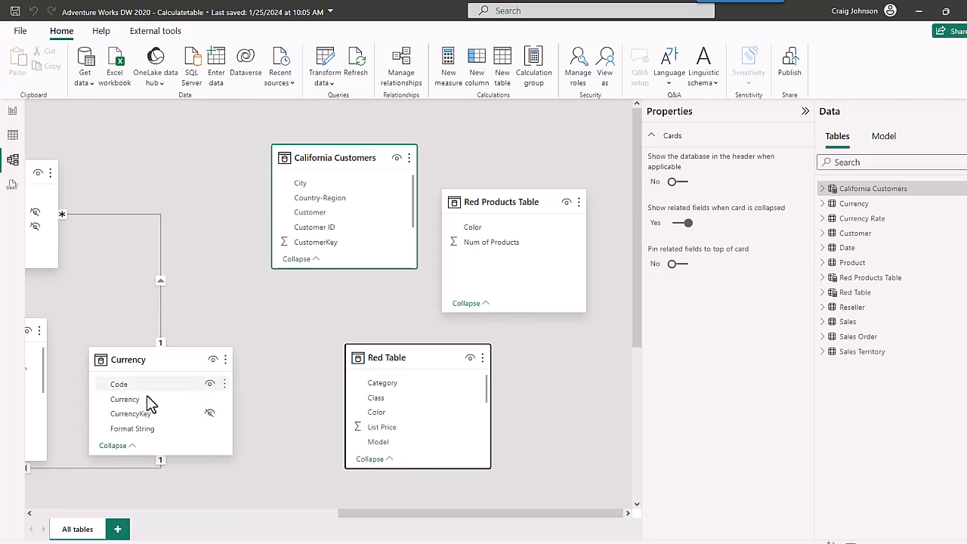
drag(389, 514, 328, 513)
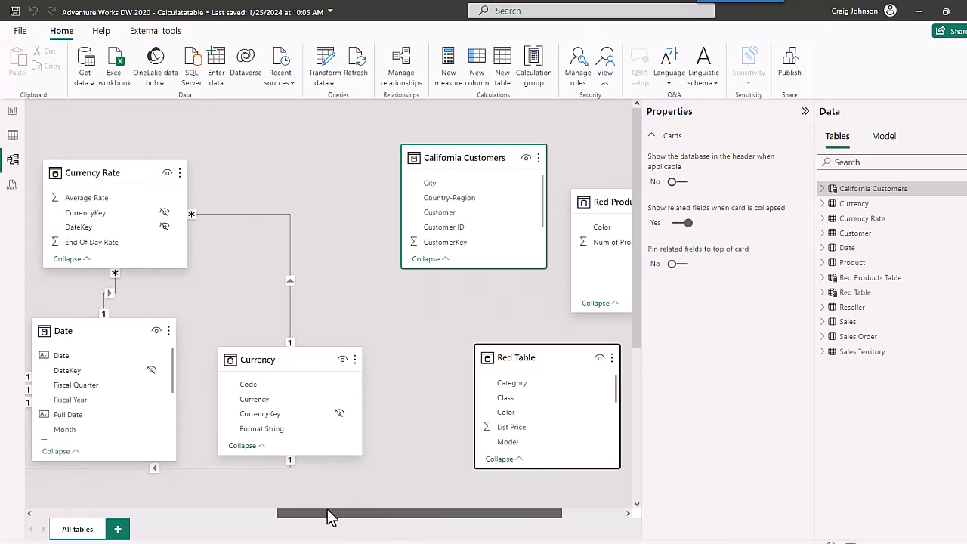
click(12, 114)
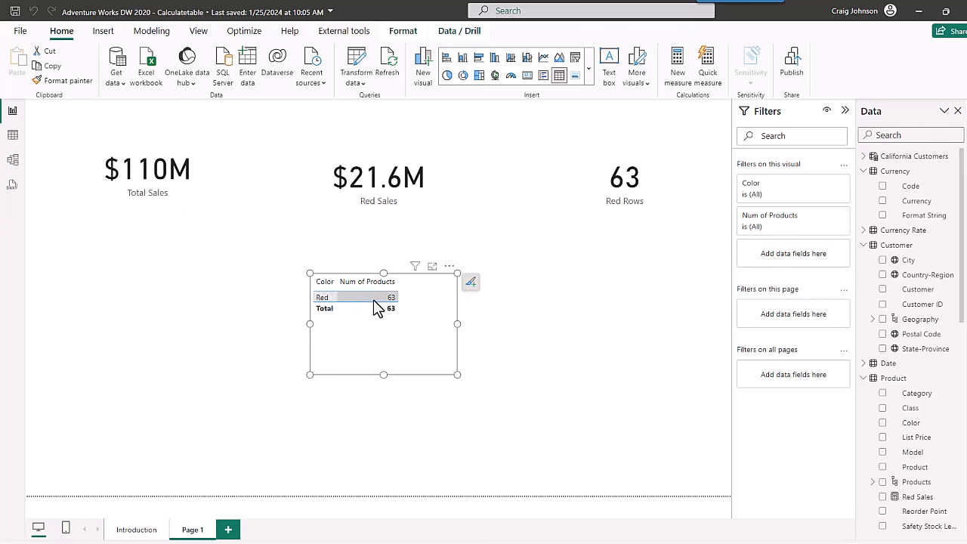
click(658, 195)
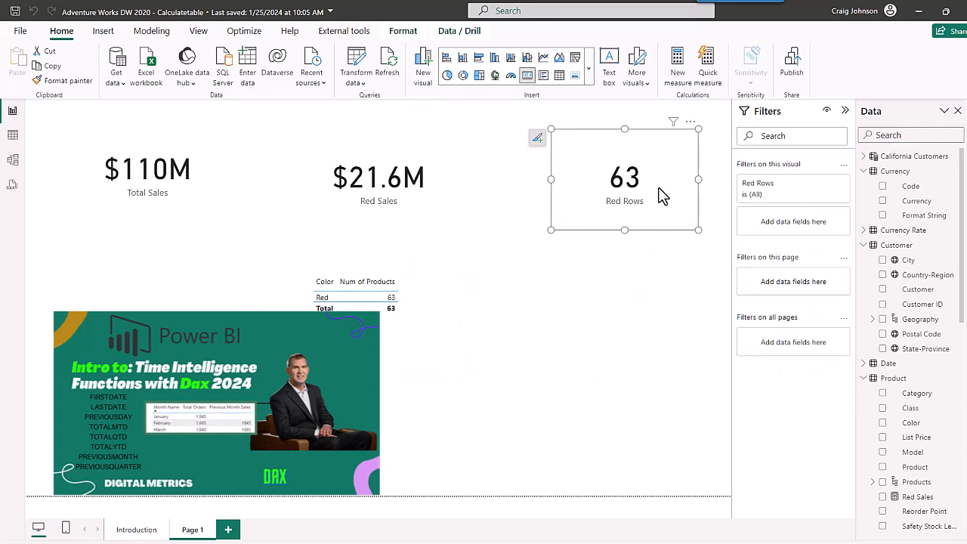